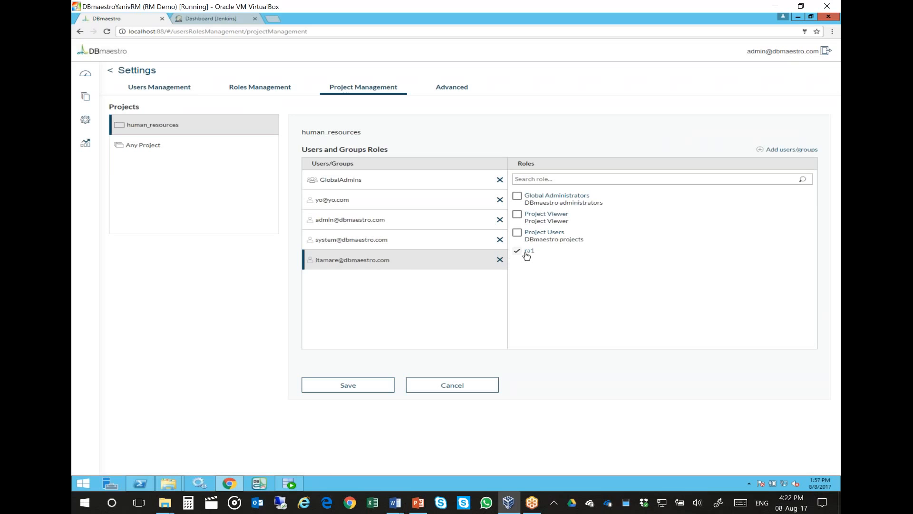
Review the permissions and environment types of the ra1, Project Users and Project Viewer roles, and show the user accounts.
left_click(262, 90)
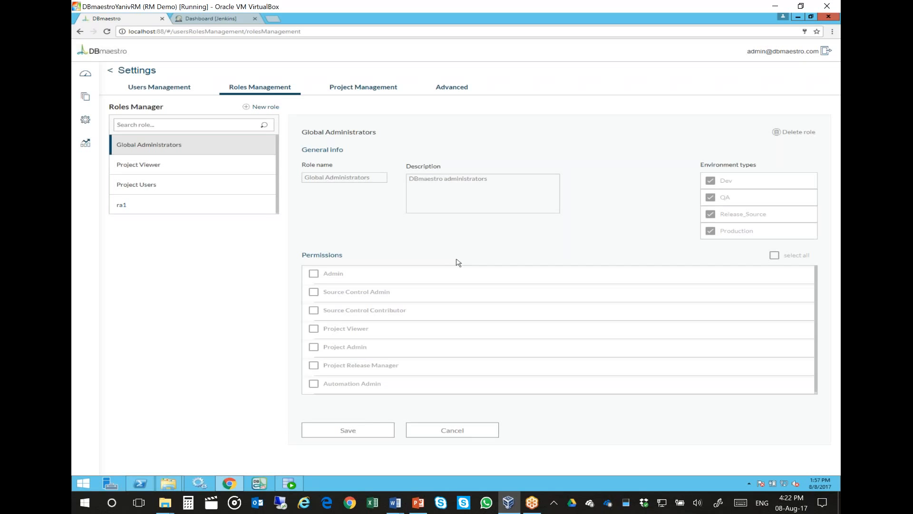
left_click(190, 204)
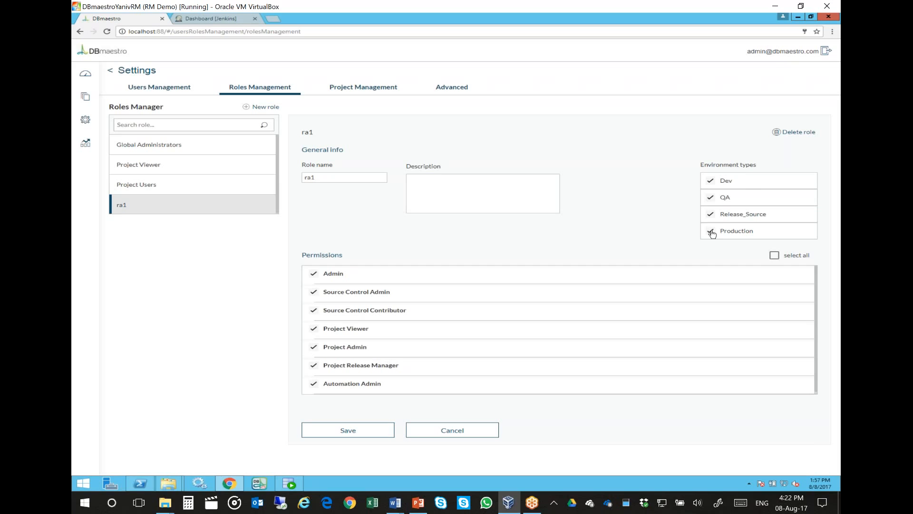
left_click(165, 192)
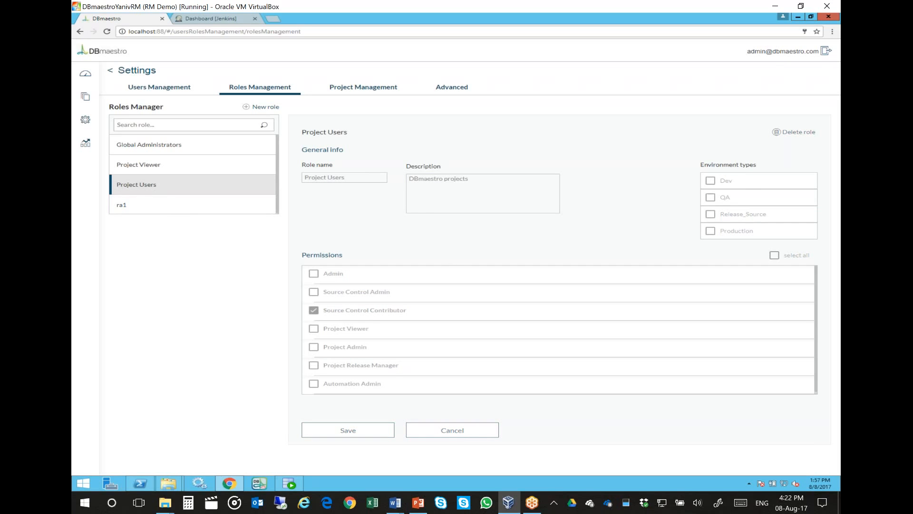
left_click(149, 166)
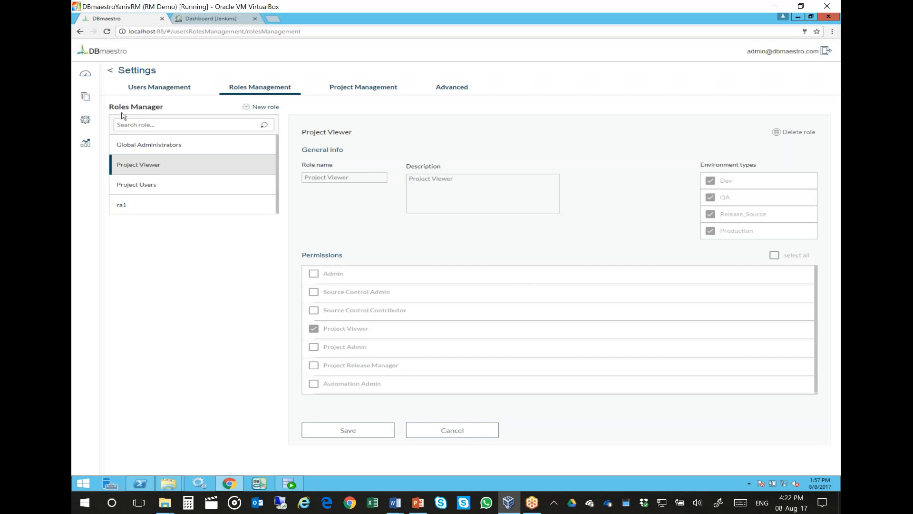
left_click(155, 89)
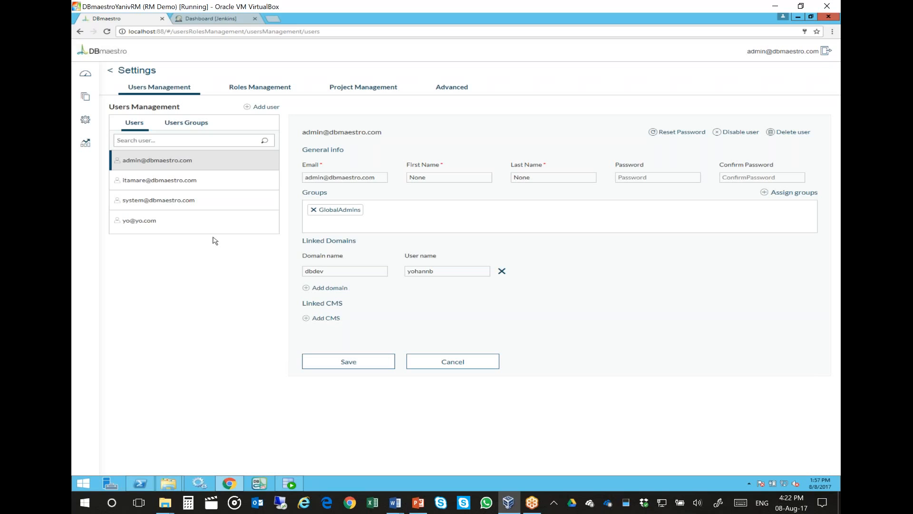
Show the environments pipeline of the human_resources project.
mouse_move(97, 106)
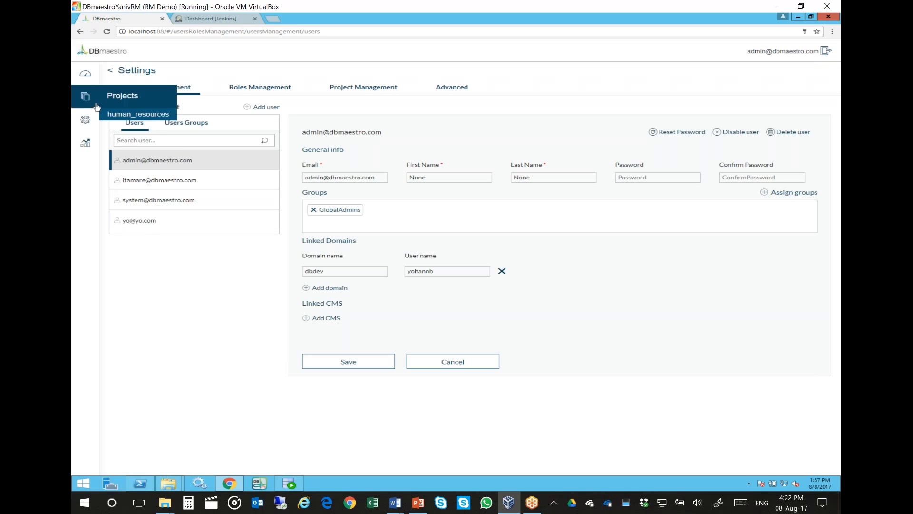
left_click(91, 104)
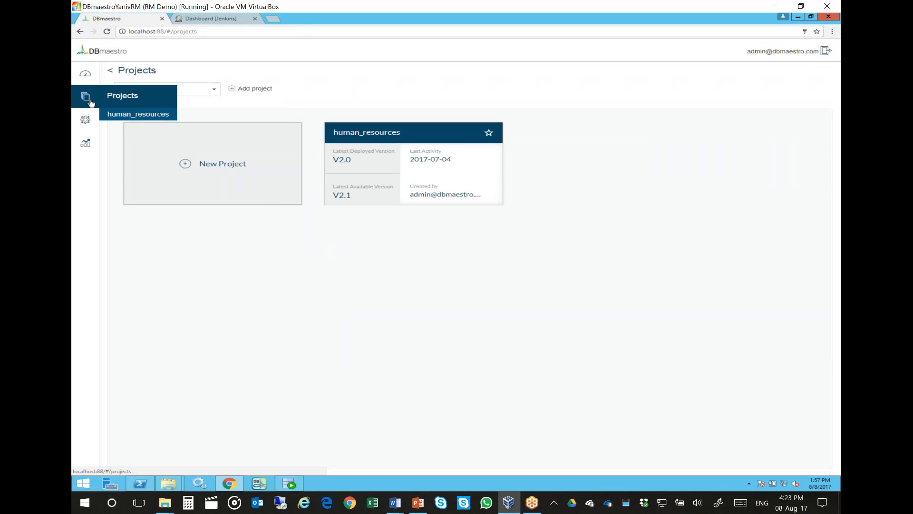
left_click(354, 133)
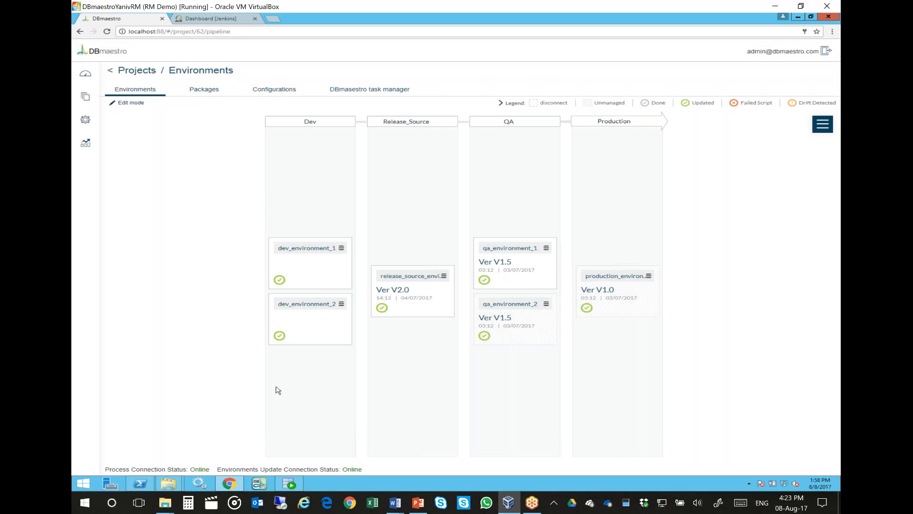
Switch to Oracle SQL Developer and open TABLE1 of the hr_dev1 connection.
mouse_move(295, 484)
left_click(289, 483)
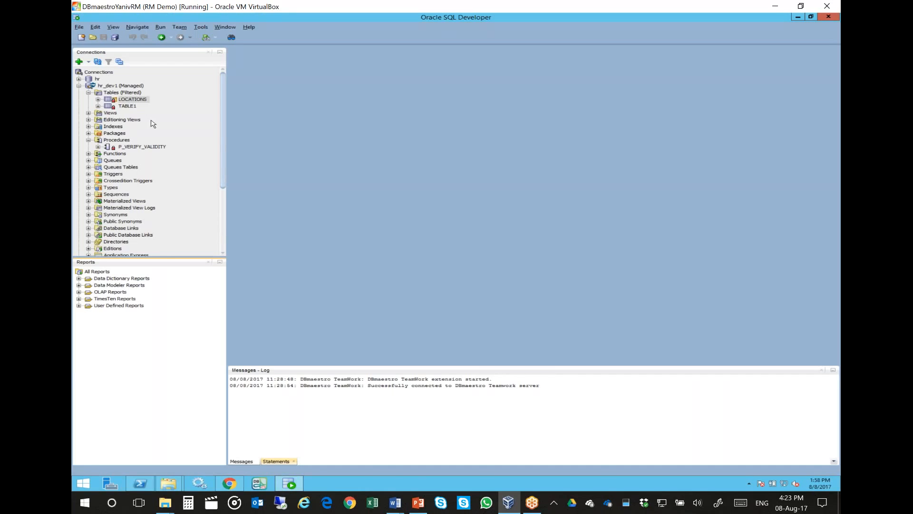
left_click(127, 107)
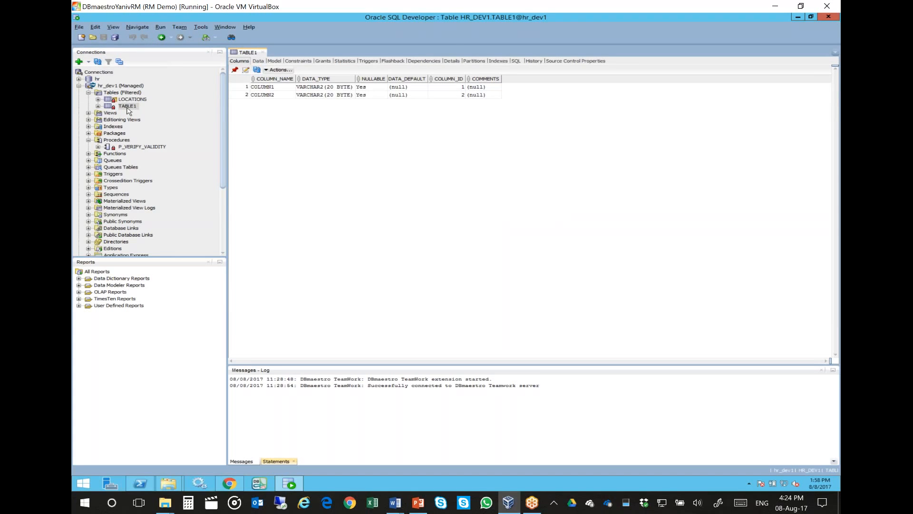
Try to add a third column, COLUMN3, to TABLE1 through the table editor, and dismiss the edit.
right_click(128, 108)
left_click(137, 114)
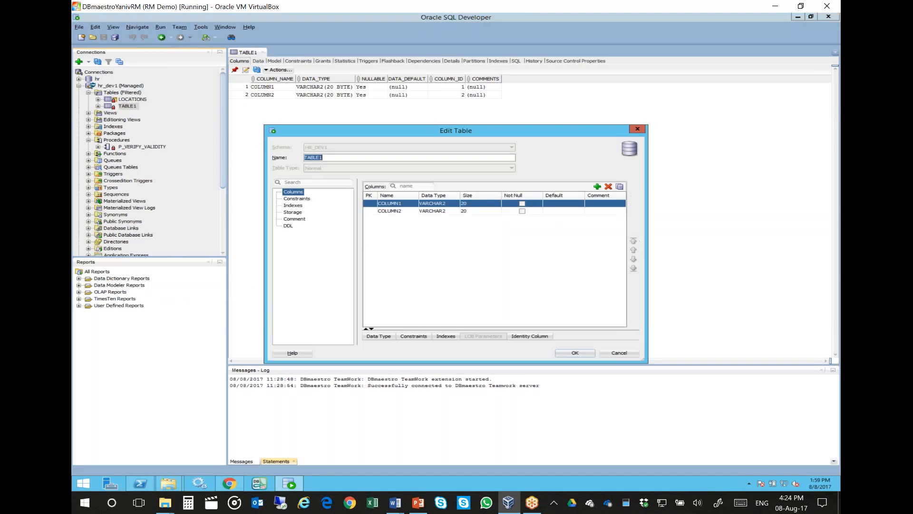
left_click(597, 186)
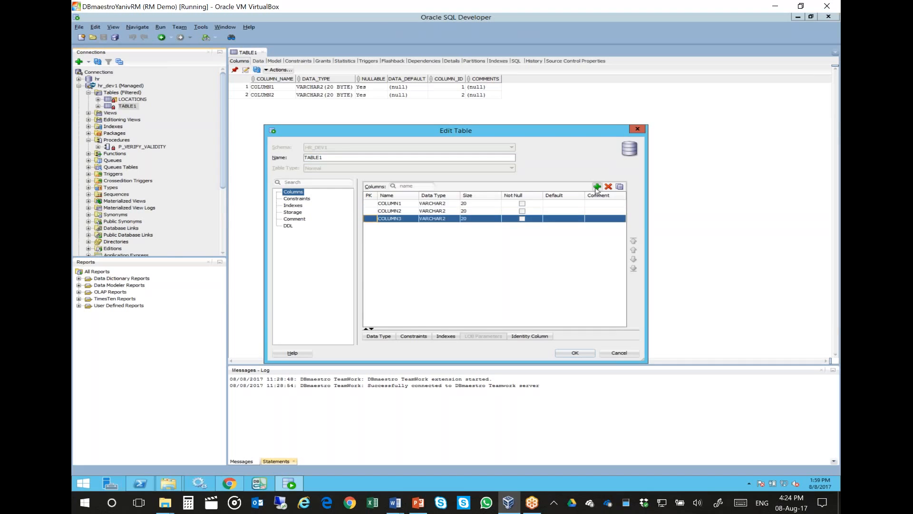
left_click(577, 355)
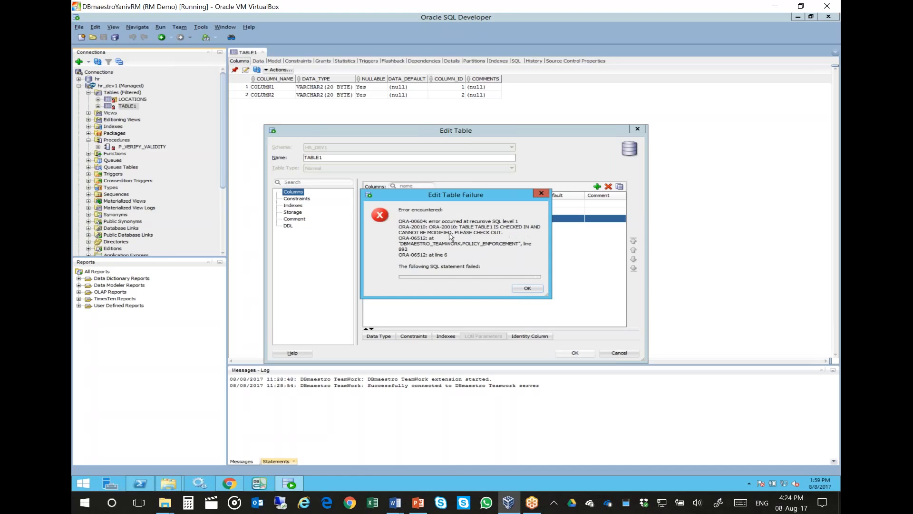
key("Return")
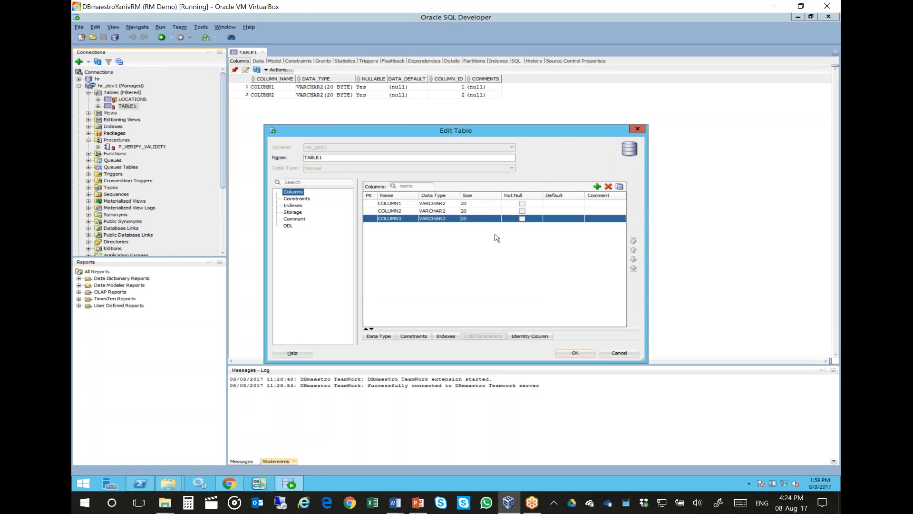
key("Escape")
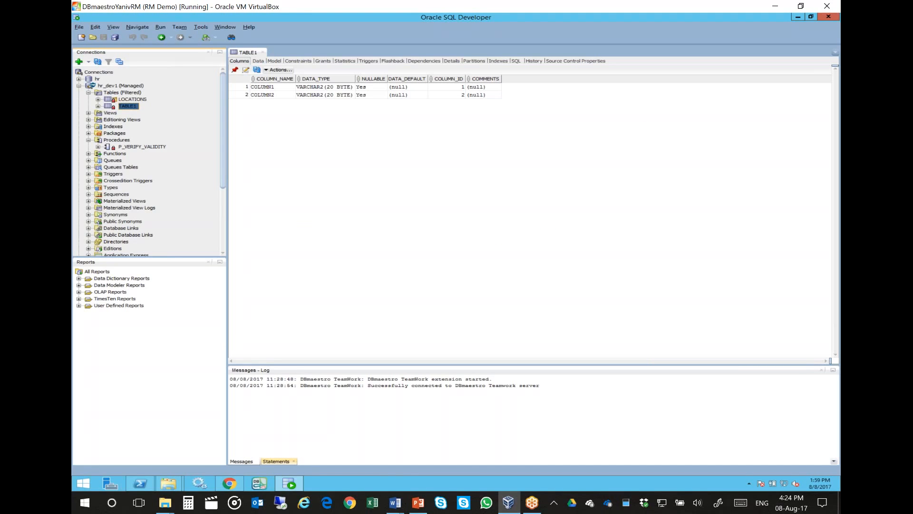
Try running the prepared statement ALTER TABLE TABLE1 ADD (COLUMN3 VARCHAR2 (20) ); in the PowerShell SQL*Plus session.
left_click(140, 483)
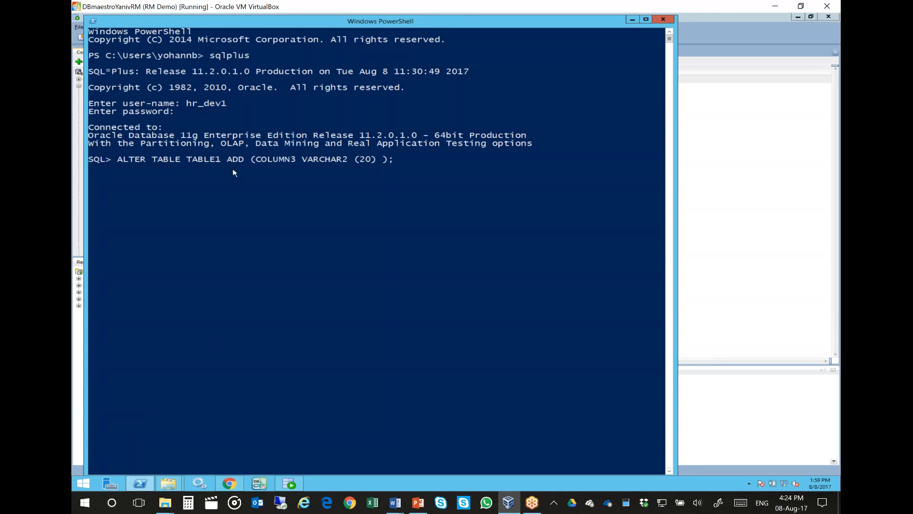
key("Return")
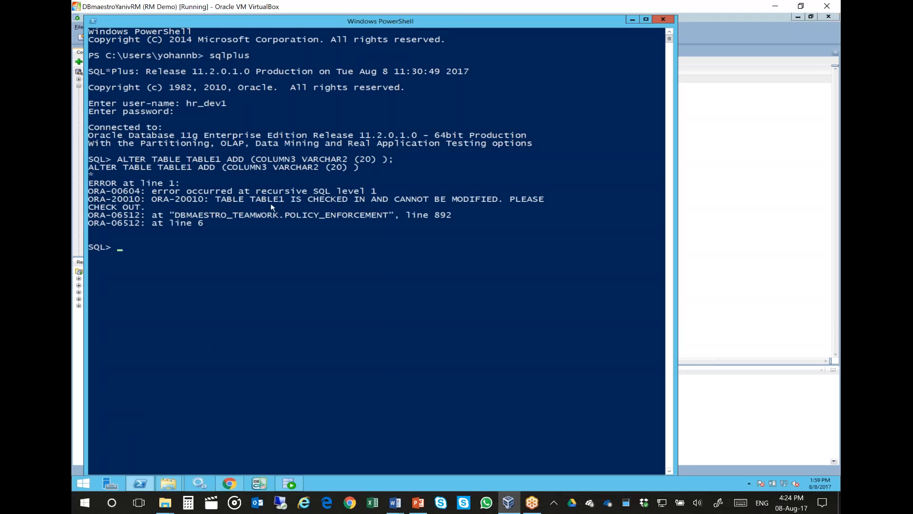
left_click(632, 19)
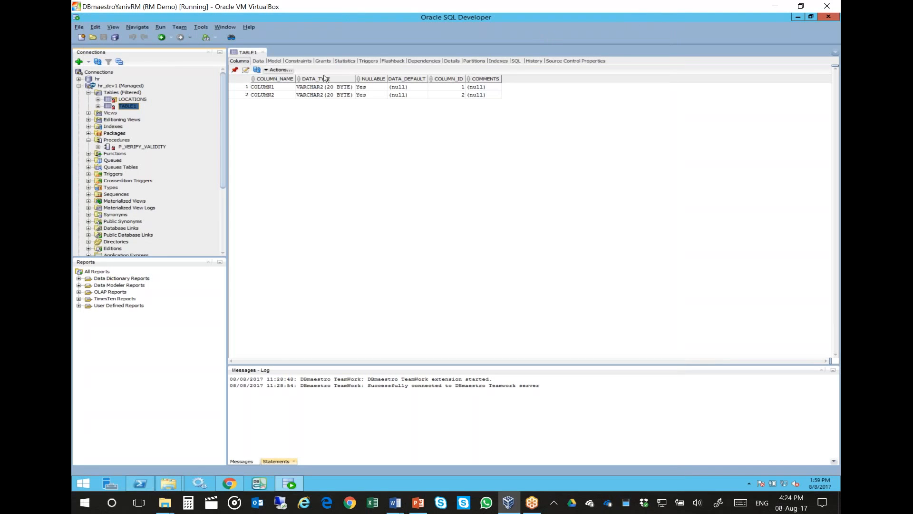
Check out the structure and content of TABLE1 without a comment.
right_click(134, 109)
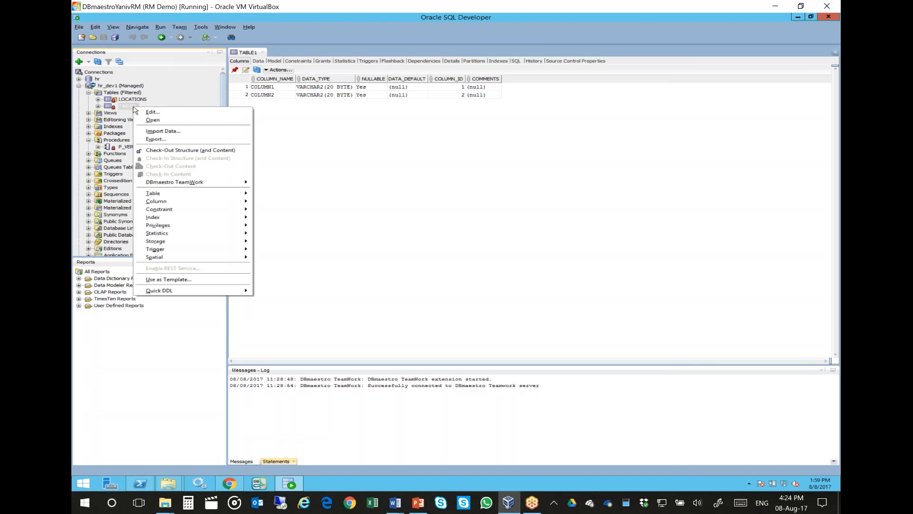
left_click(171, 149)
left_click(508, 324)
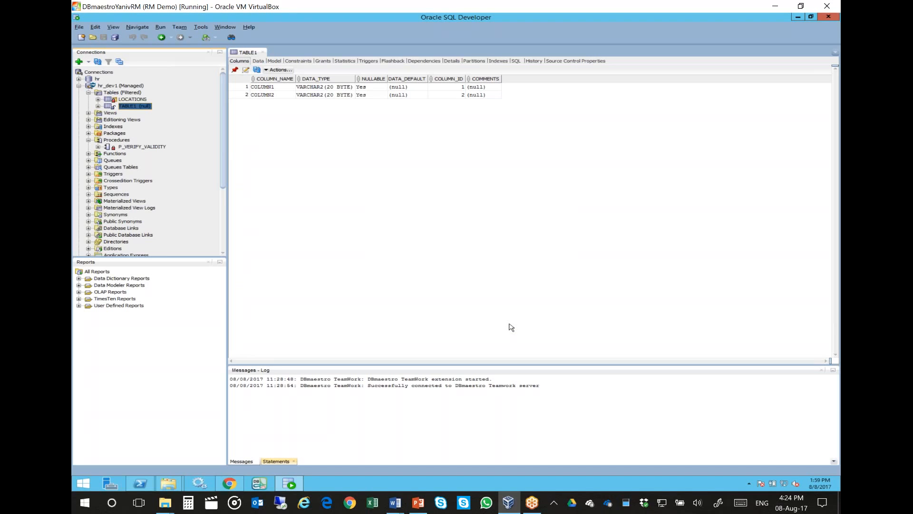
right_click(134, 108)
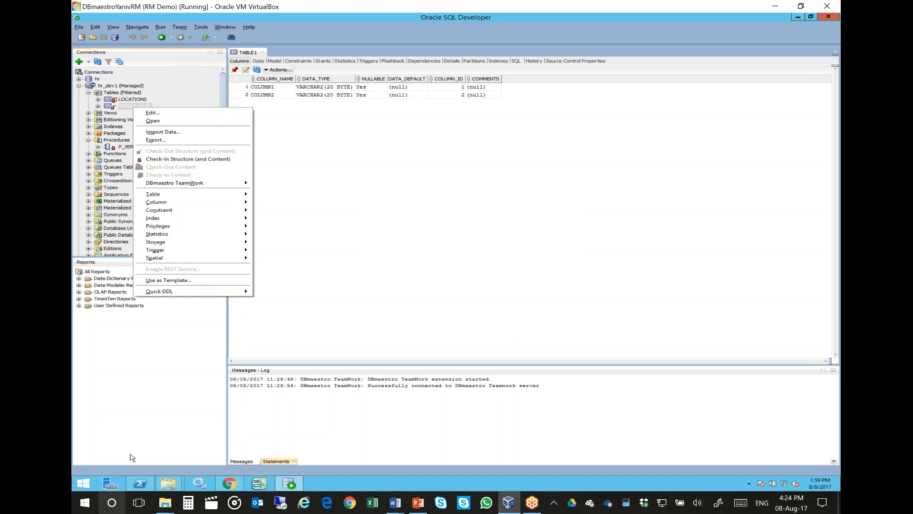
Rerun ALTER TABLE TABLE1 ADD (COLUMN3 VARCHAR2 (20) ); in the PowerShell SQL*Plus session and return to Oracle SQL Developer.
left_click(138, 484)
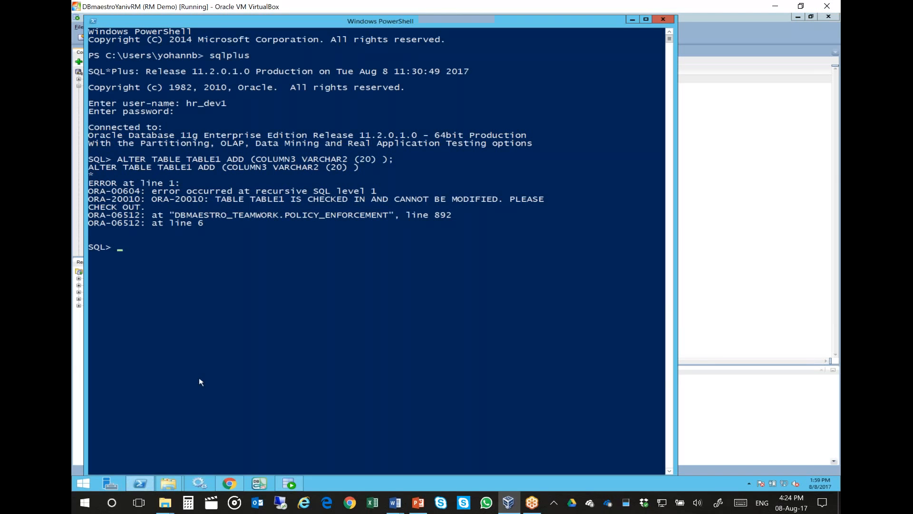
key("Up")
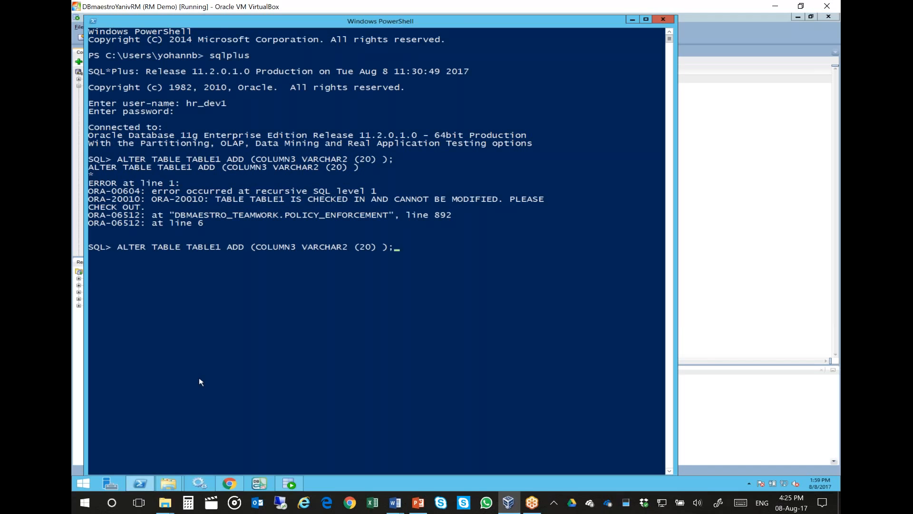
key("Return")
left_click(633, 20)
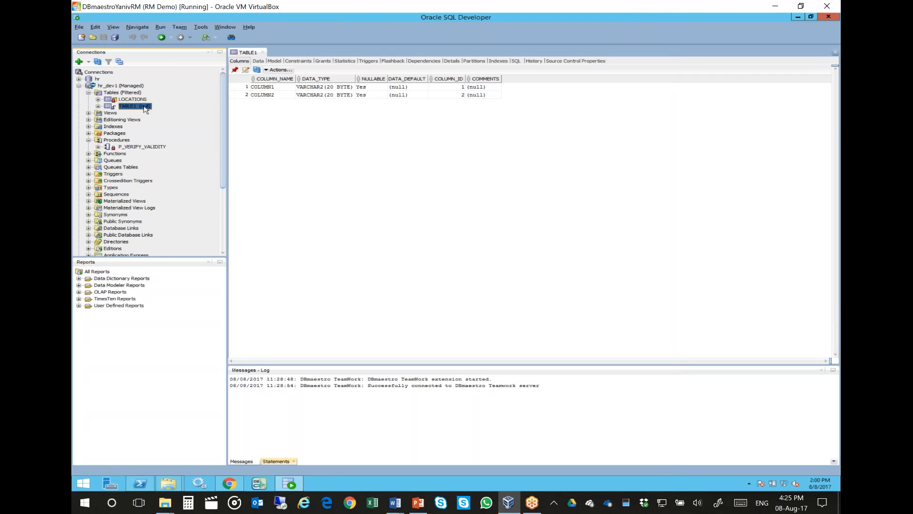
Check in the structure and content of TABLE1 without a comment.
right_click(145, 106)
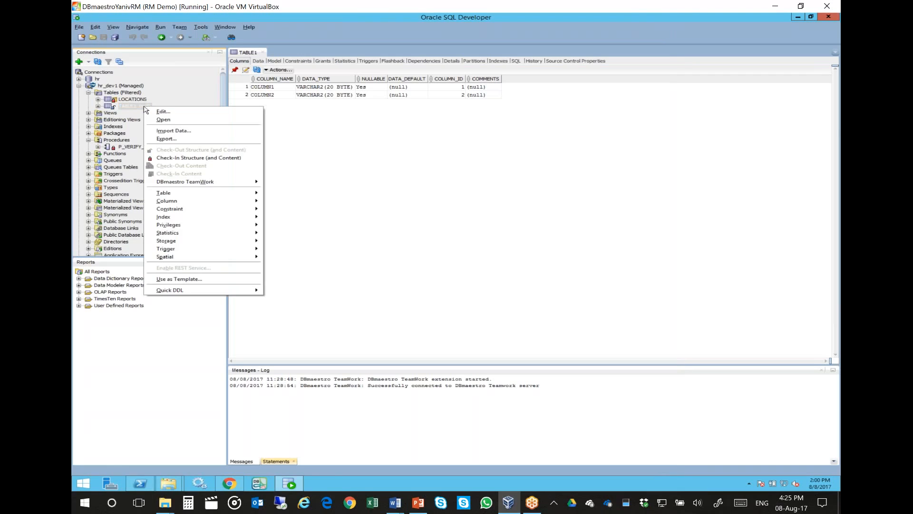
left_click(193, 157)
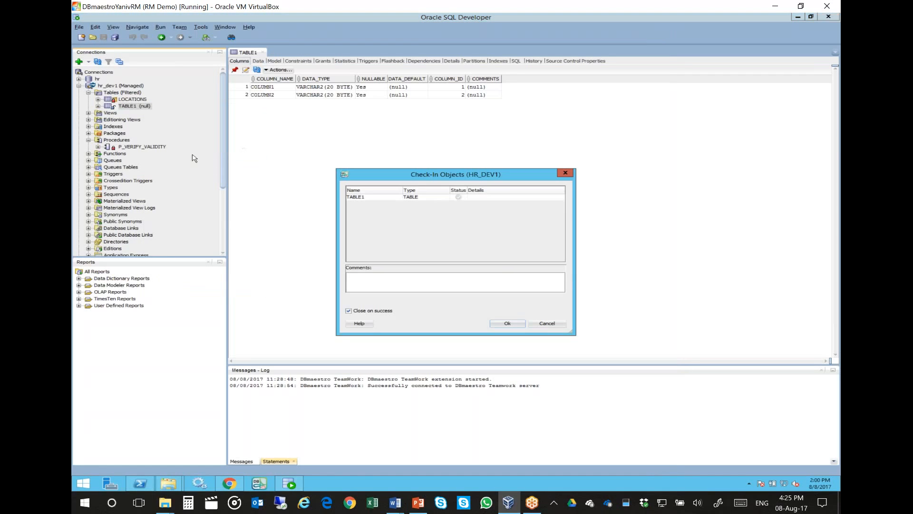
left_click(508, 325)
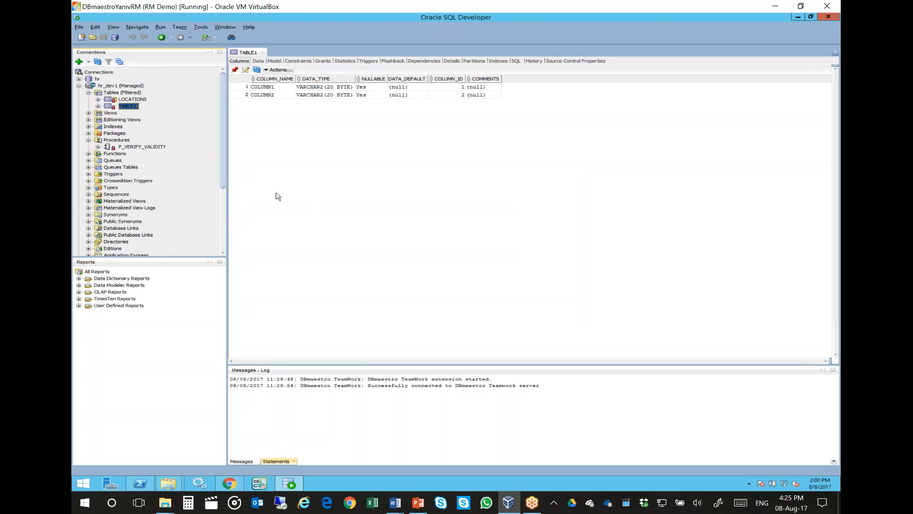
Compare revisions 0.3 and 0.2 in the history of TABLE1, and close the comparison.
left_click(534, 62)
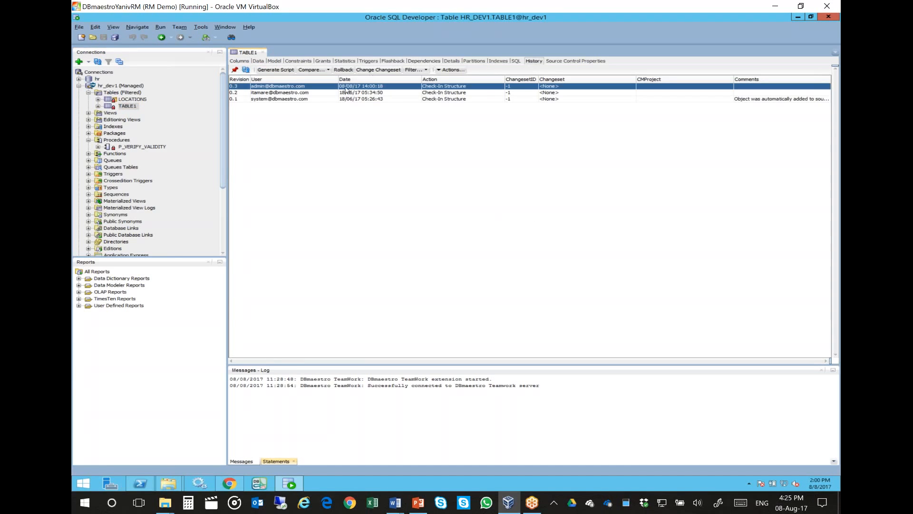
left_click(343, 93, "ctrl")
left_click(326, 70)
left_click(330, 88)
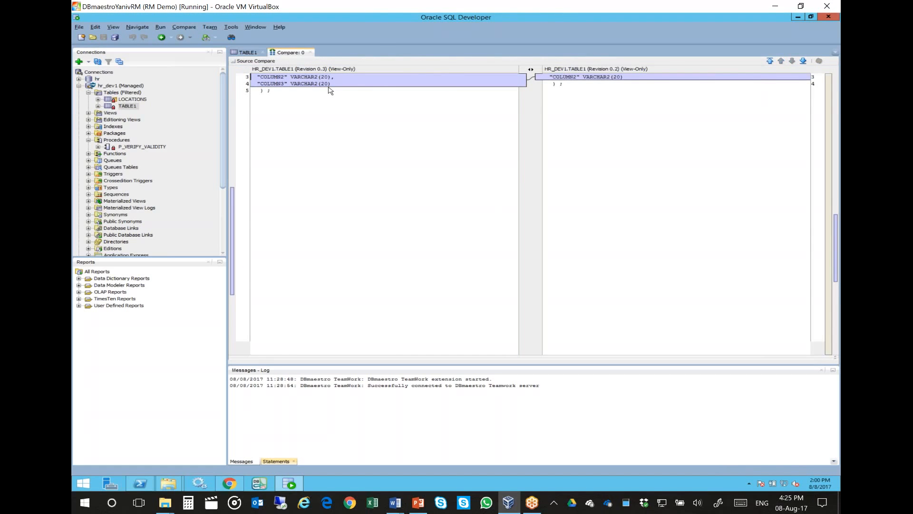
left_click(310, 52)
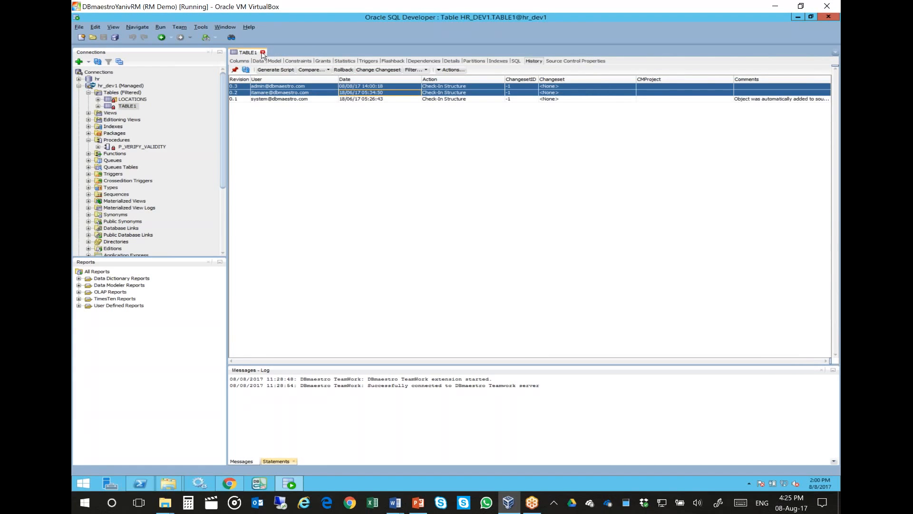
Open the P_VERIFY_VALIDITY procedure and check it out without a comment.
left_click(158, 147)
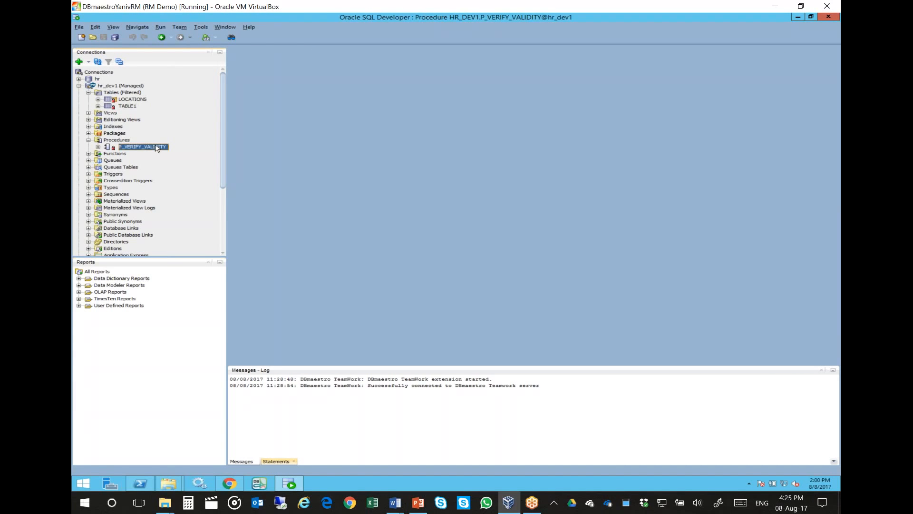
right_click(158, 147)
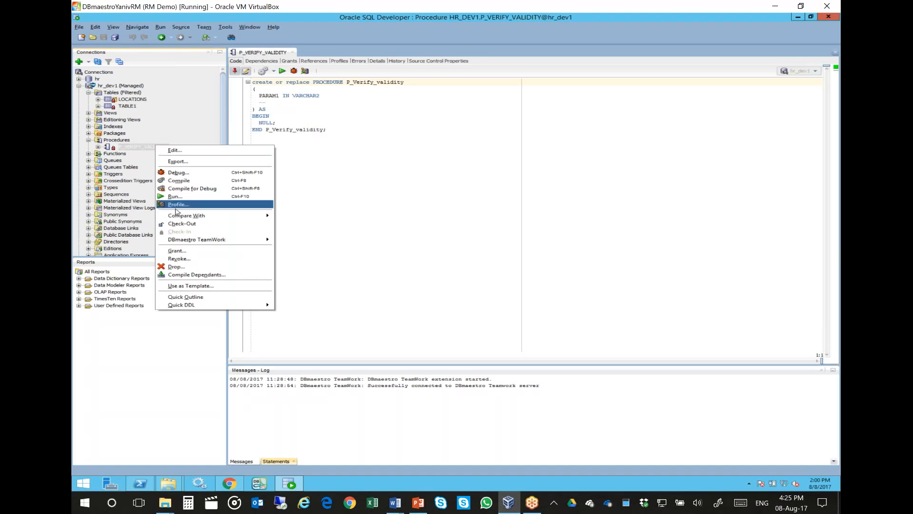
left_click(190, 224)
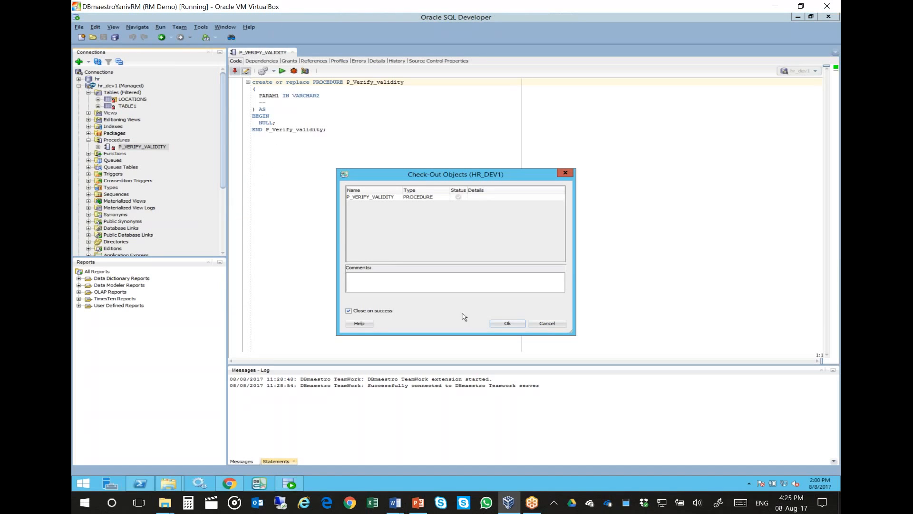
left_click(506, 324)
Extend the empty comment line below PARAM1 in the procedure to read "-- Demo of DBmaerto source control".
left_click(289, 105)
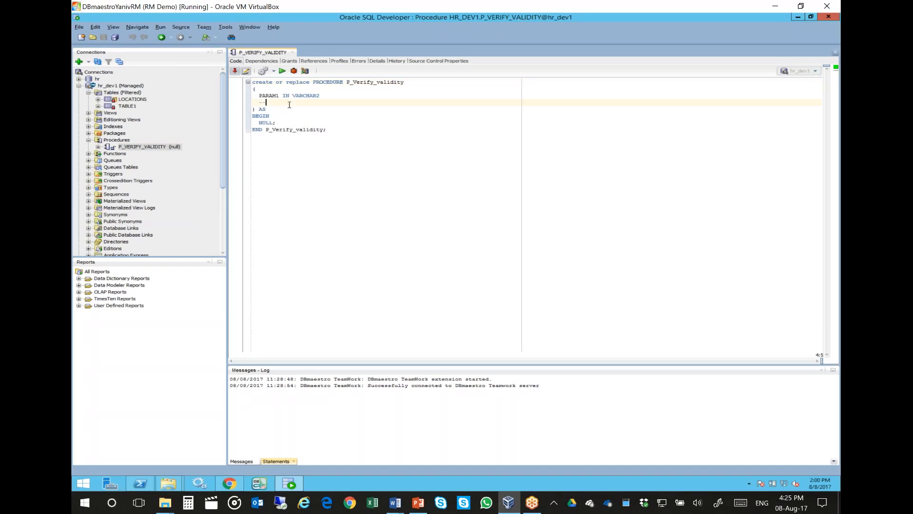
type("Demo of DBmaerto source control")
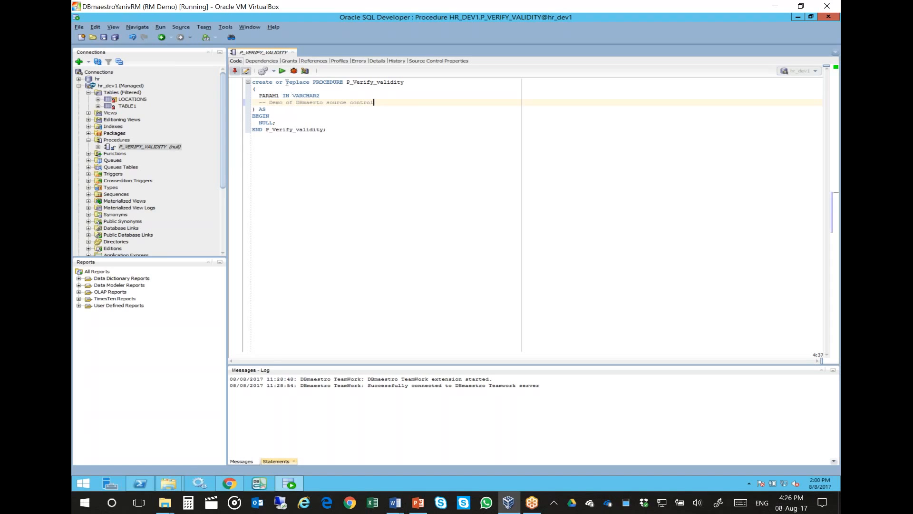
Compile the P_VERIFY_VALIDITY procedure and check it in without a comment, ending on its revision history.
left_click(262, 72)
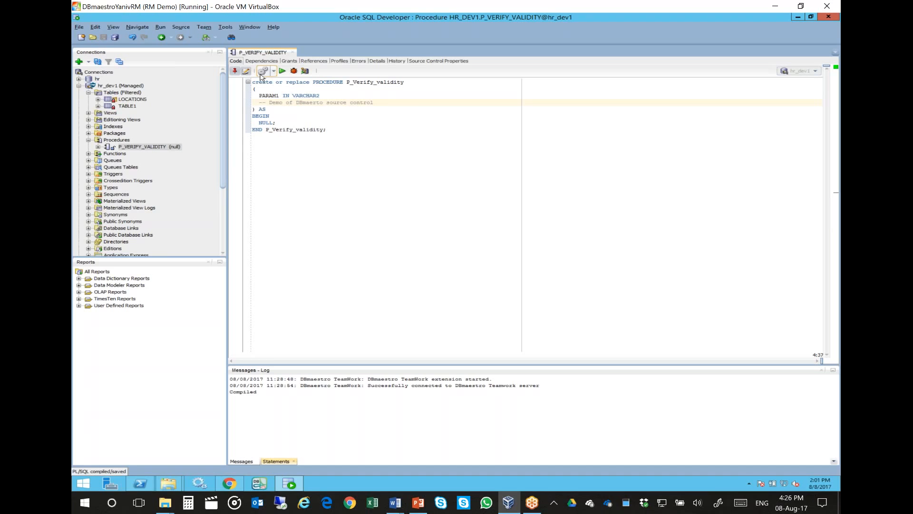
right_click(173, 150)
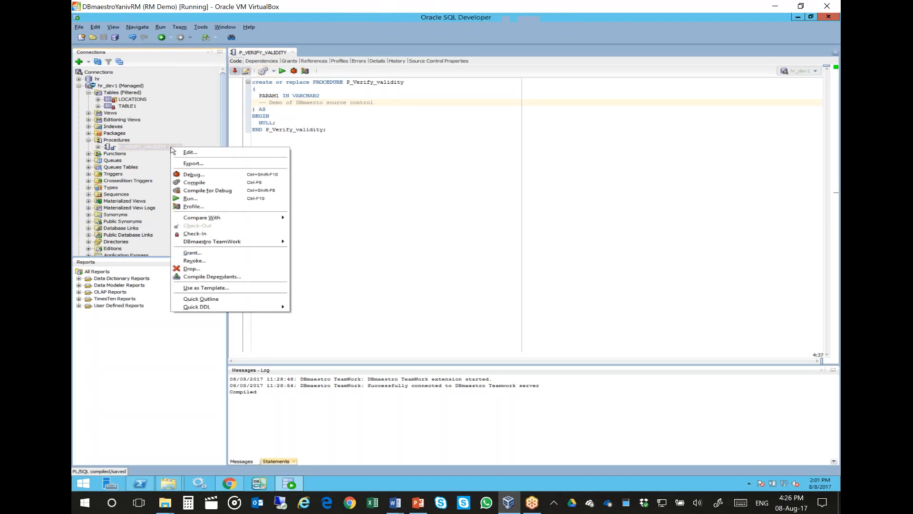
left_click(220, 233)
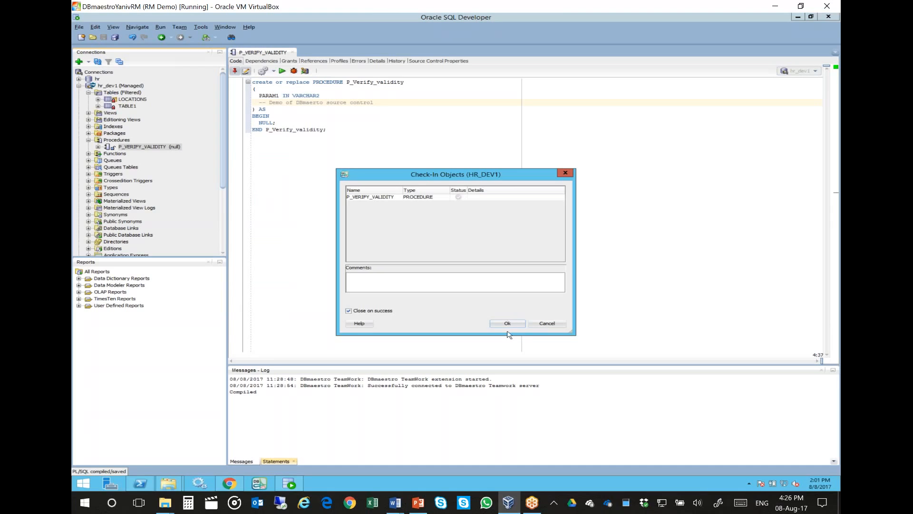
left_click(507, 324)
left_click(398, 61)
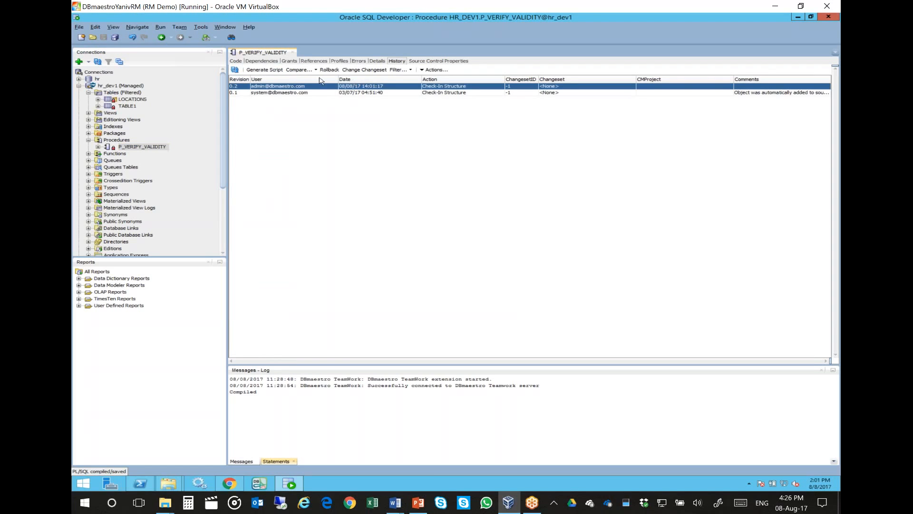
Open the data of the LOCATIONS table and change the city Paris to "Paris!!".
left_click(132, 99)
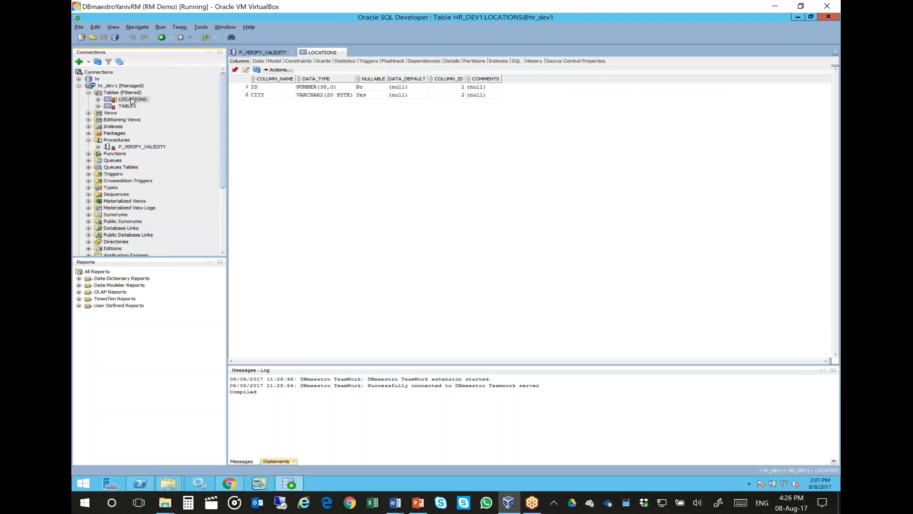
left_click(257, 62)
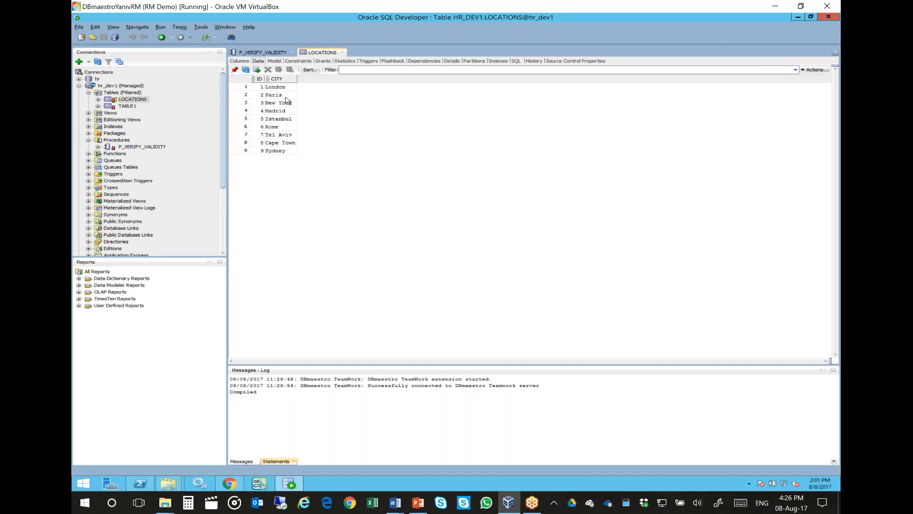
left_click(286, 97)
left_click(286, 96)
type("!!")
left_click(279, 104)
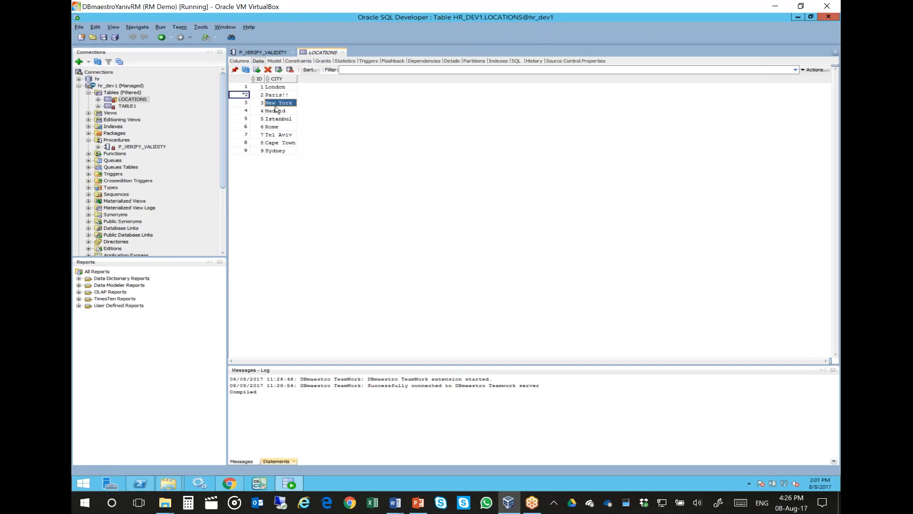
Try to commit the LOCATIONS data change without checking out the table, and highlight the resulting log message.
left_click(279, 70)
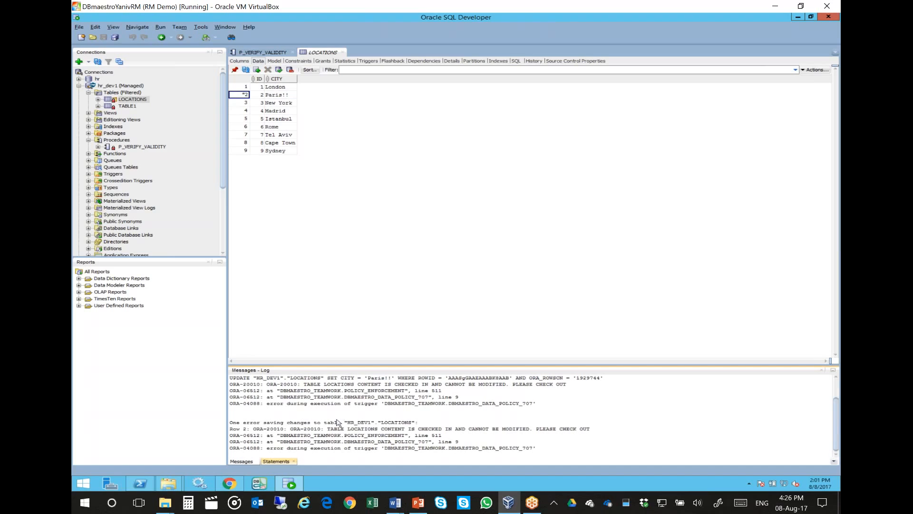
left_click_drag(328, 429, 500, 430)
right_click(500, 429)
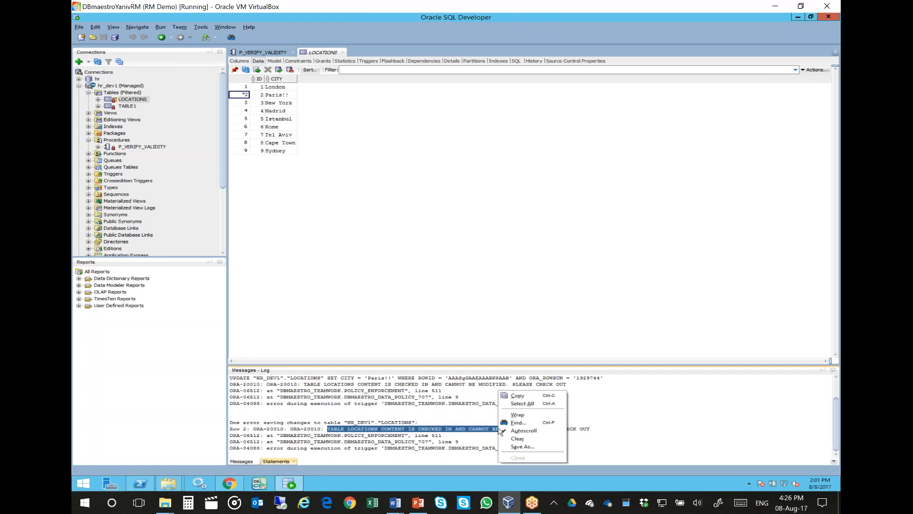
Check out only the content of the LOCATIONS table without a comment and commit the pending city change.
left_click(137, 100)
right_click(138, 100)
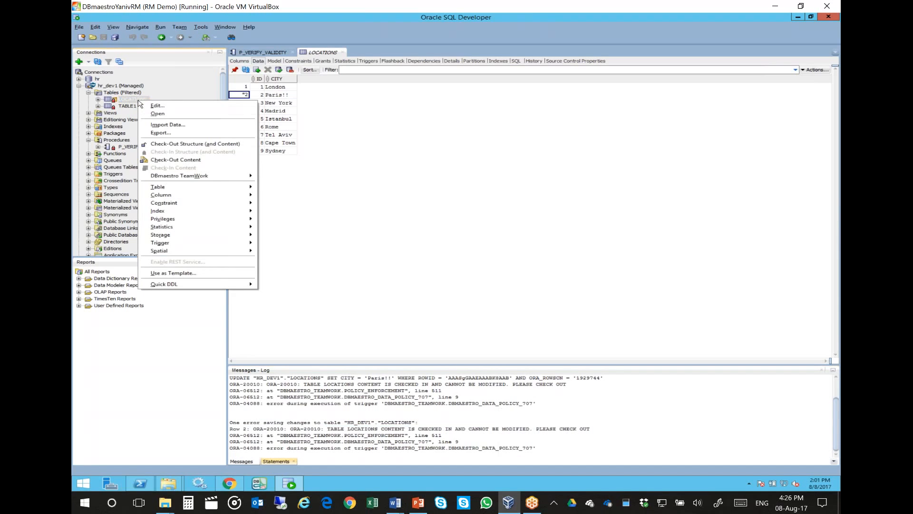
left_click(170, 159)
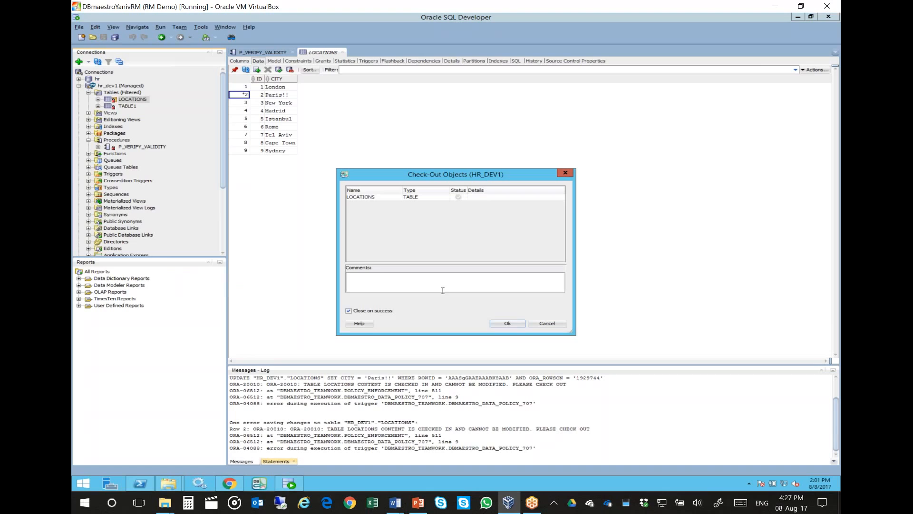
left_click(507, 323)
left_click(278, 70)
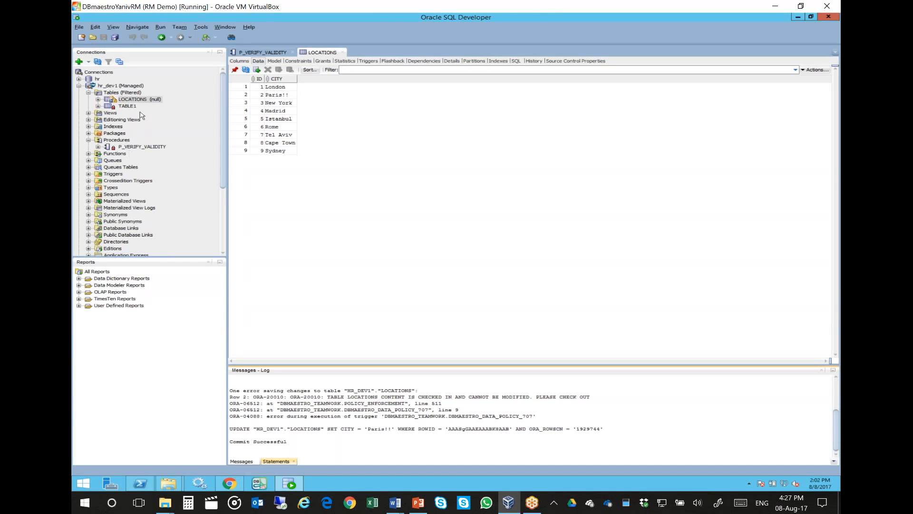
Check in the content of the LOCATIONS table without a comment.
right_click(144, 100)
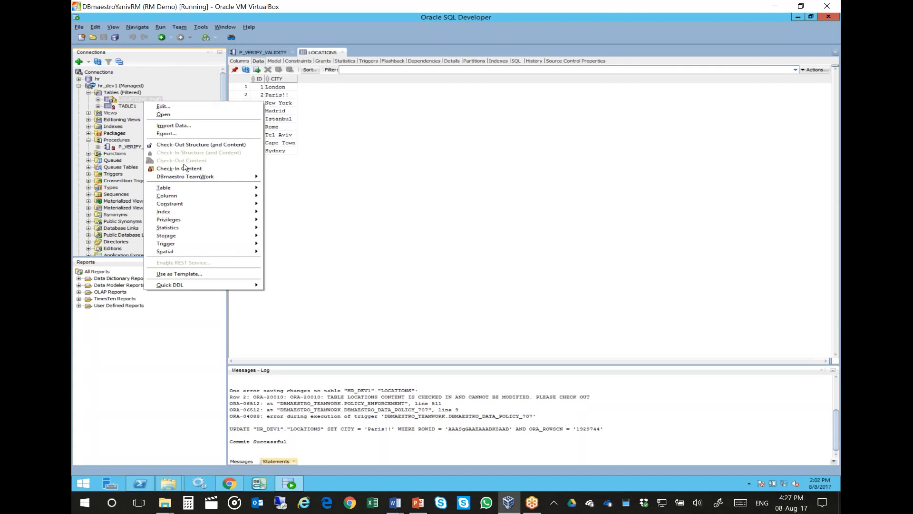
left_click(187, 170)
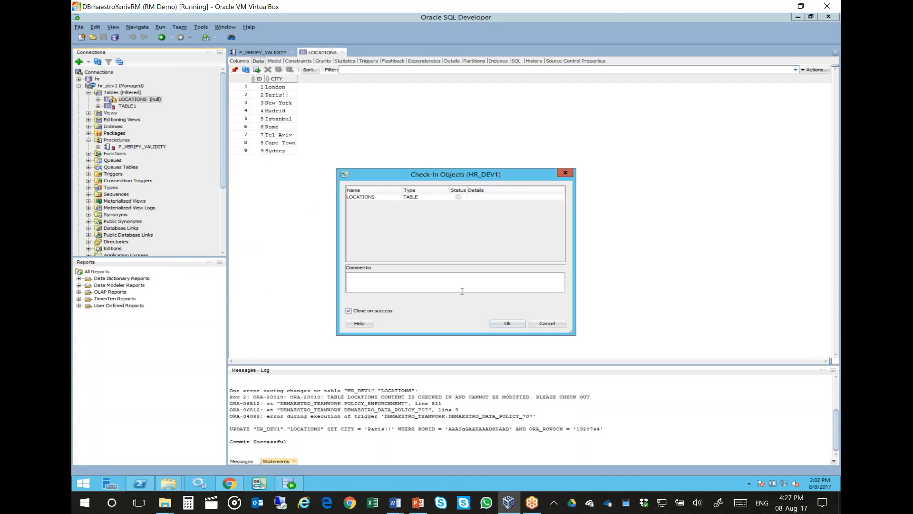
left_click(514, 327)
Compare revisions 0.3 and 0.2 in the history of LOCATIONS, and close the comparison and both open objects.
left_click(530, 62)
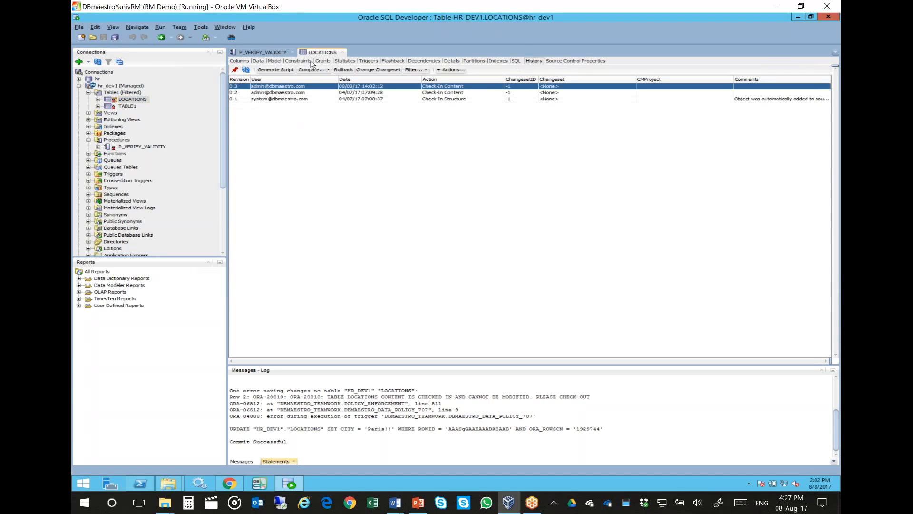
left_click(286, 93, "ctrl")
left_click(312, 70)
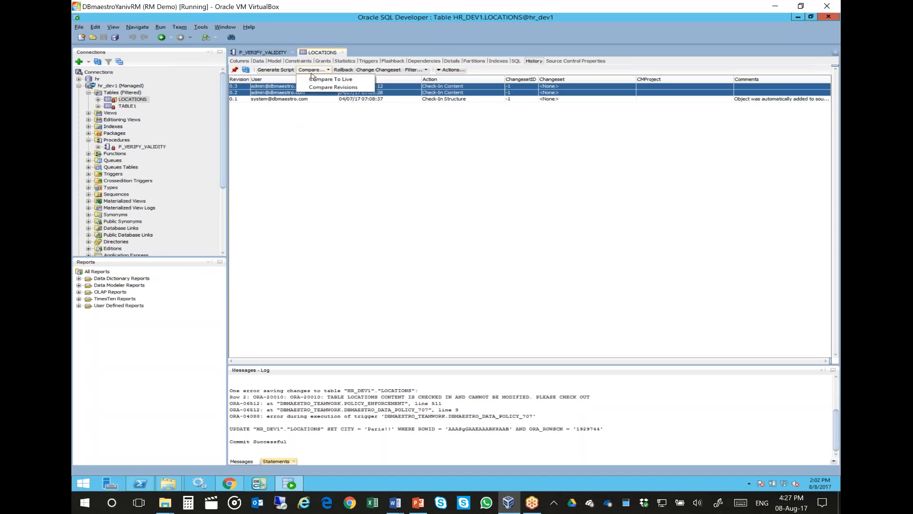
left_click(319, 88)
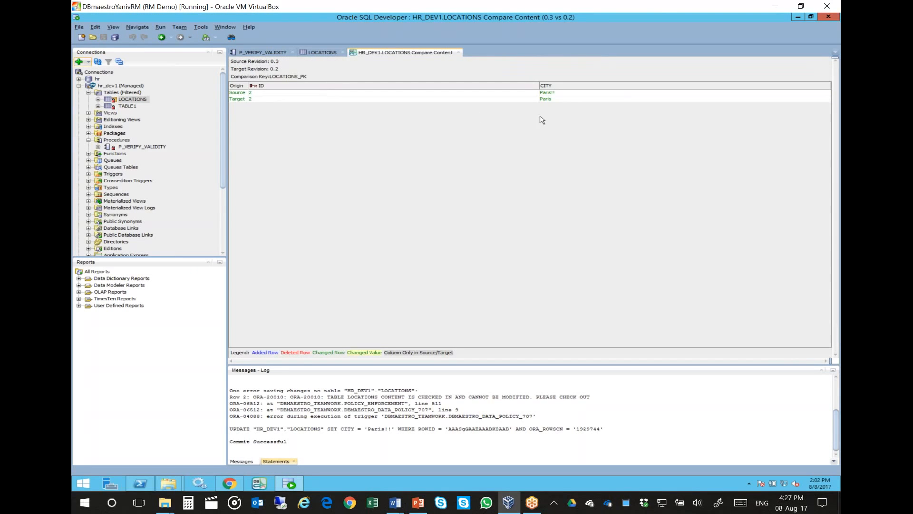
left_click(458, 53)
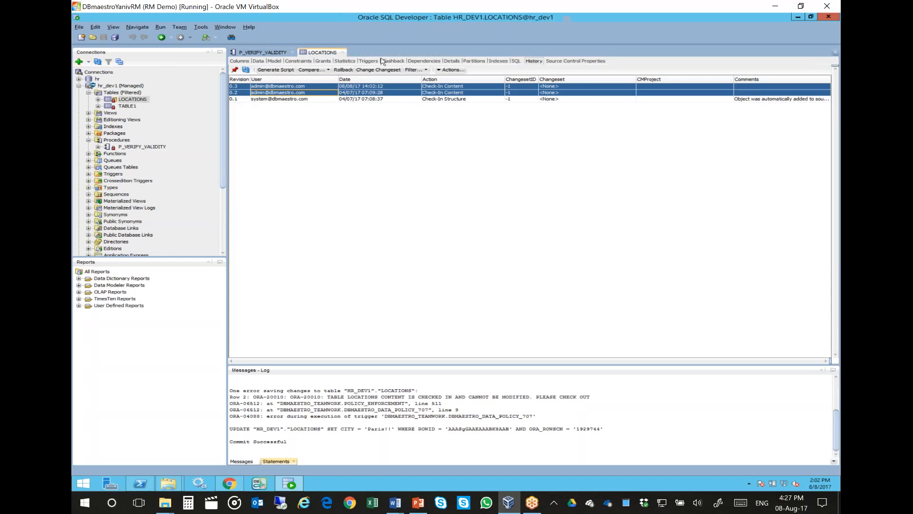
left_click(342, 52)
left_click(293, 52)
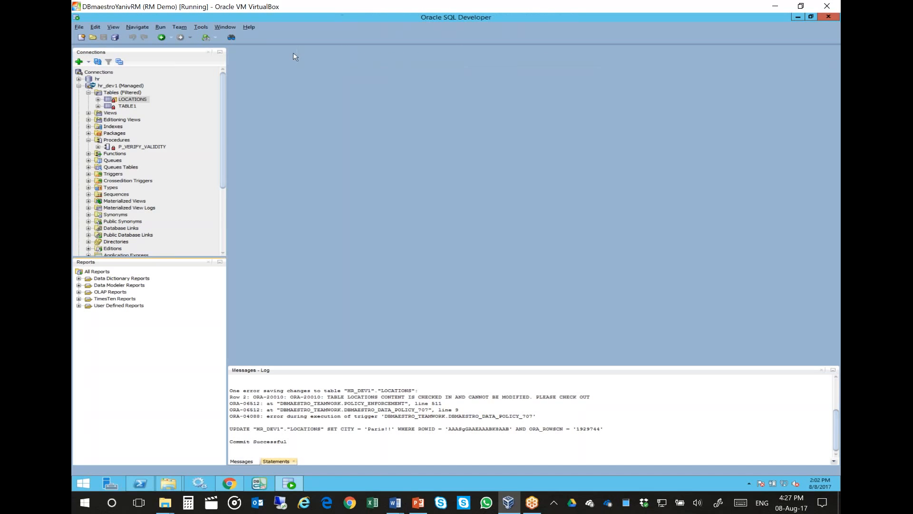
Switch to the DBmaestro web pipeline and view the actions available for dev_environment_1.
left_click(232, 483)
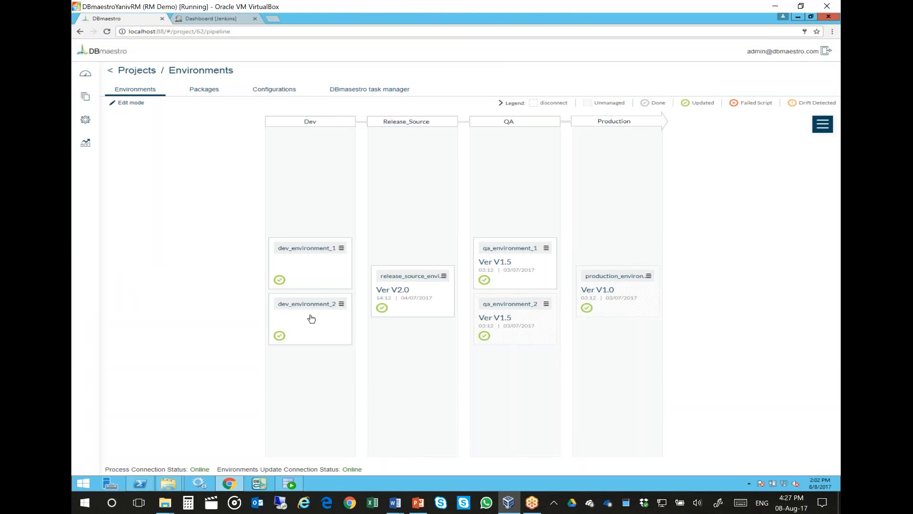
left_click(342, 248)
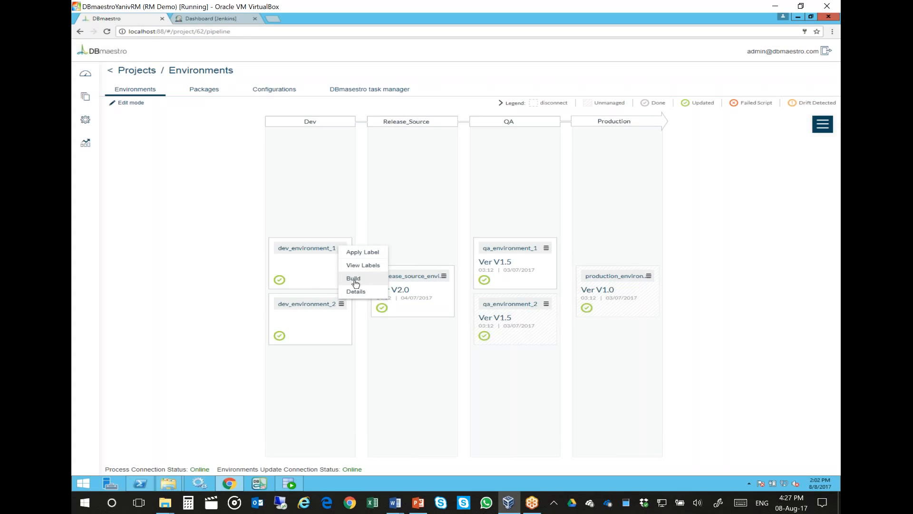
left_click(285, 210)
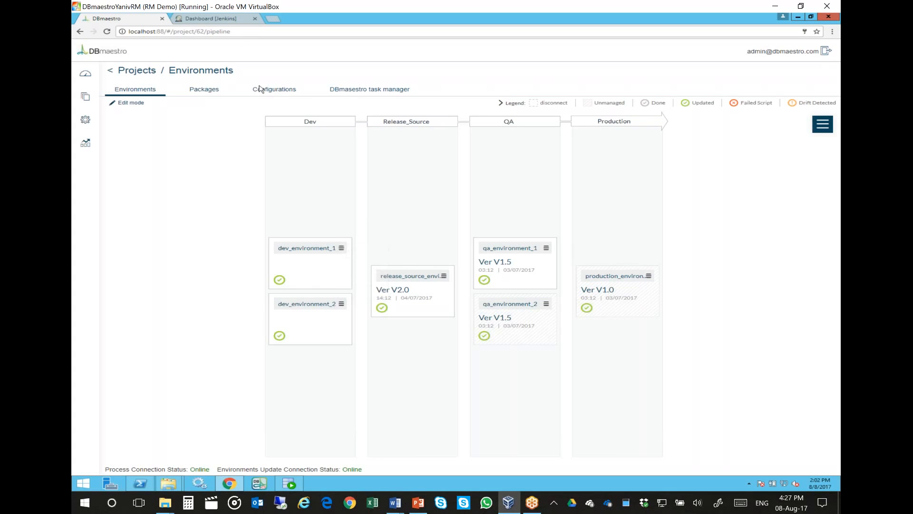
Switch to the Jenkins dashboard and start a new run of the Build job.
left_click(215, 19)
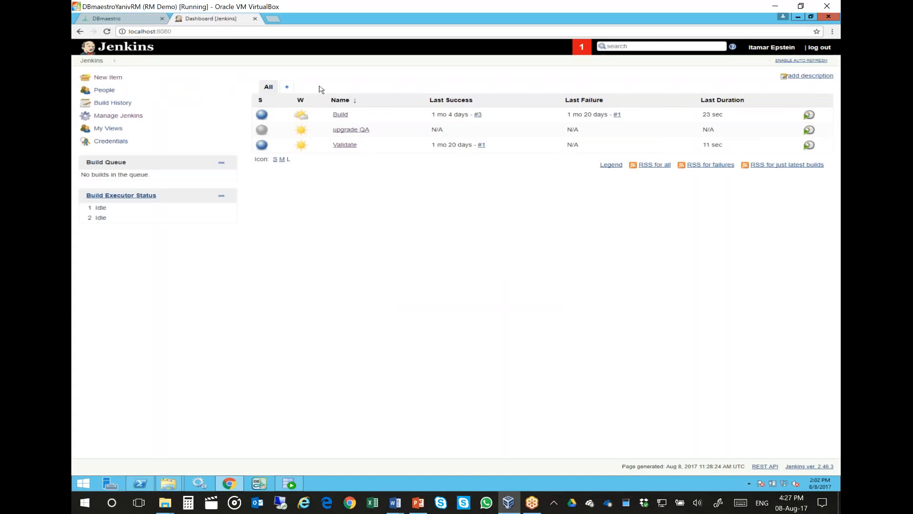
left_click(352, 117)
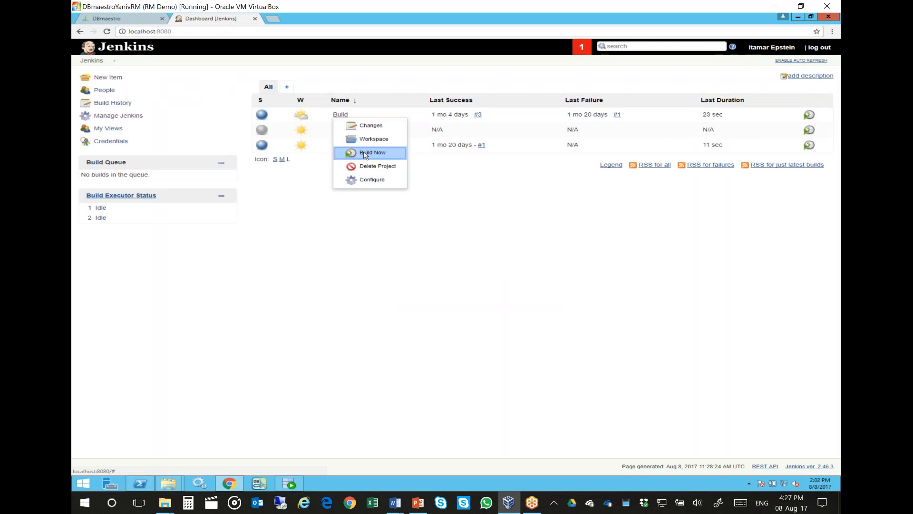
left_click(365, 156)
Open the configuration of the Build job and examine its DBmaestro Build Environment settings.
left_click(352, 117)
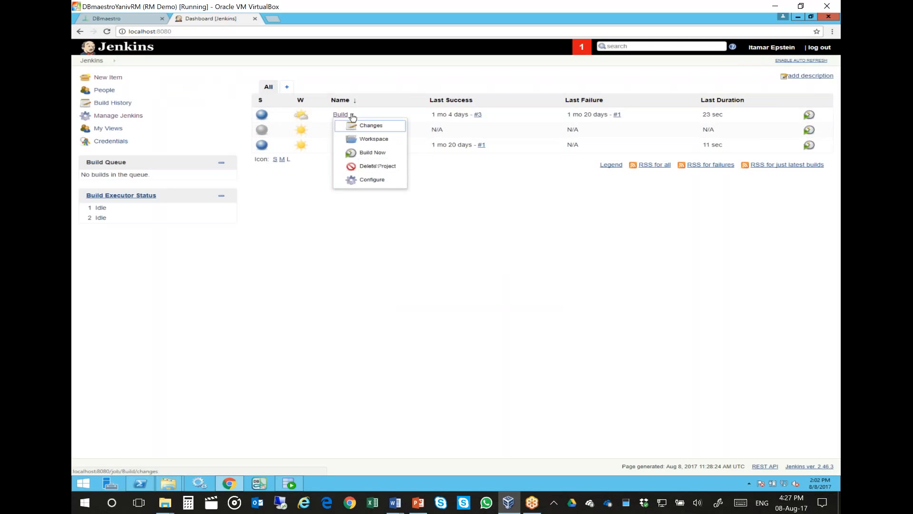
left_click(369, 179)
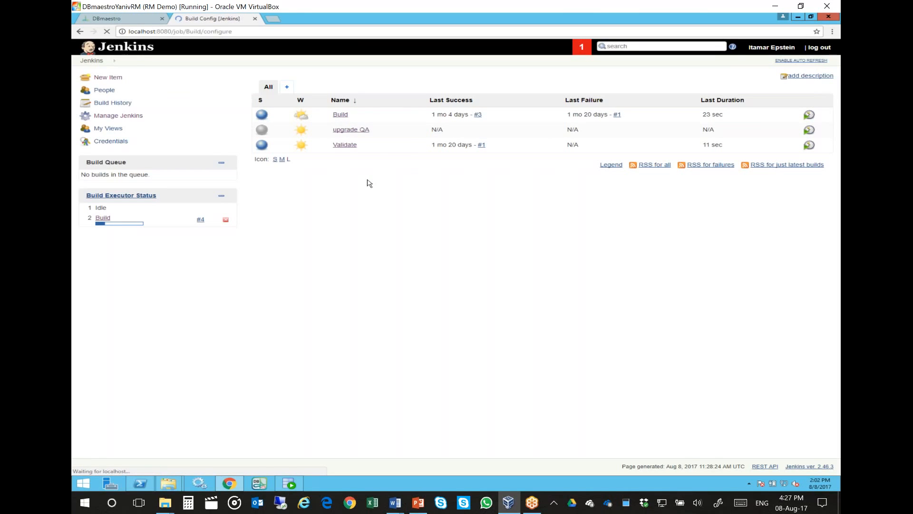
scroll(370, 184, "down", 3)
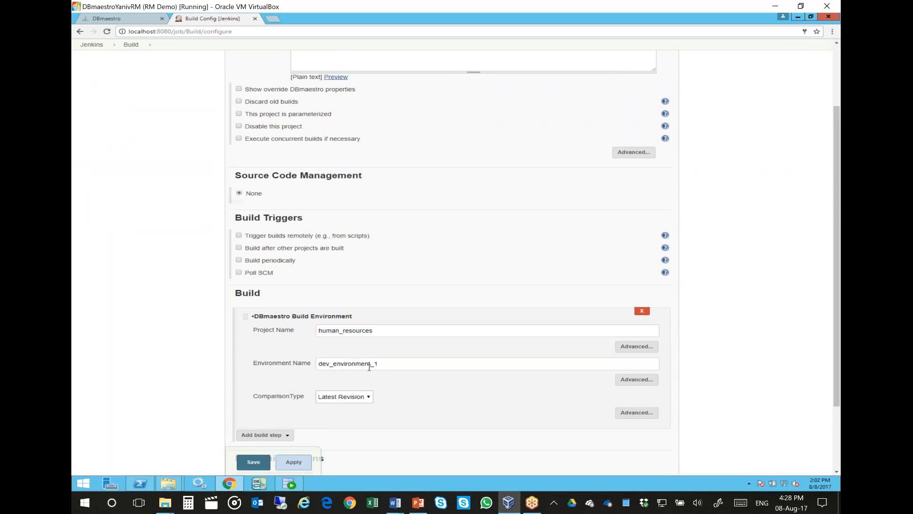
Return to DBmaestro, inspect the ENV_BUILD process details for dev_environment_1 and its hr_dev1 report, and close both.
left_click(119, 21)
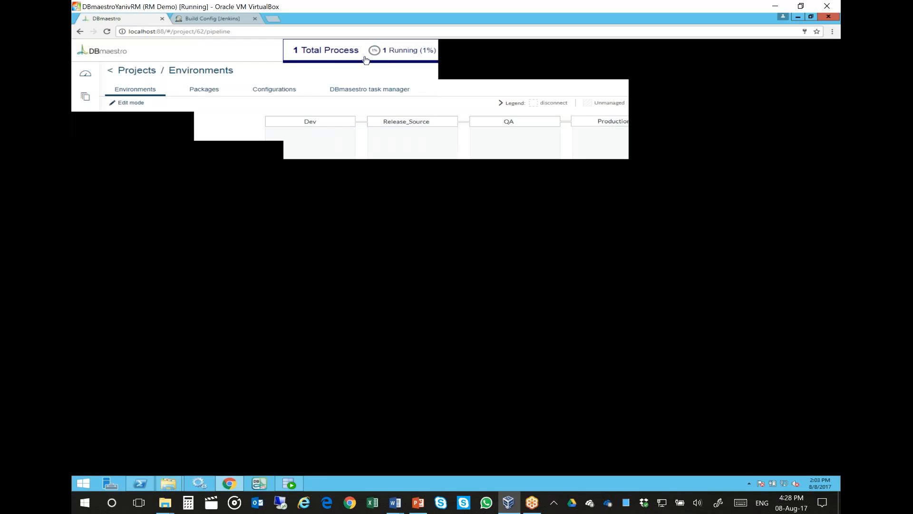
left_click(403, 54)
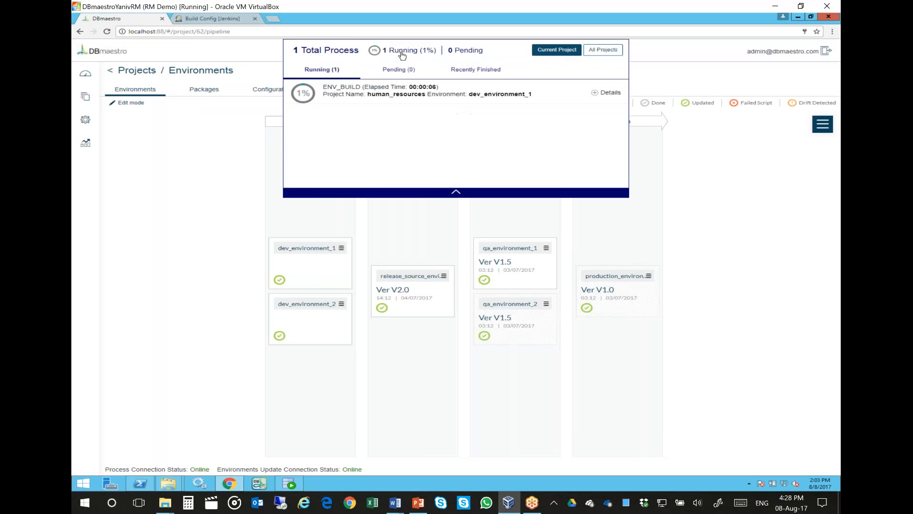
left_click(597, 91)
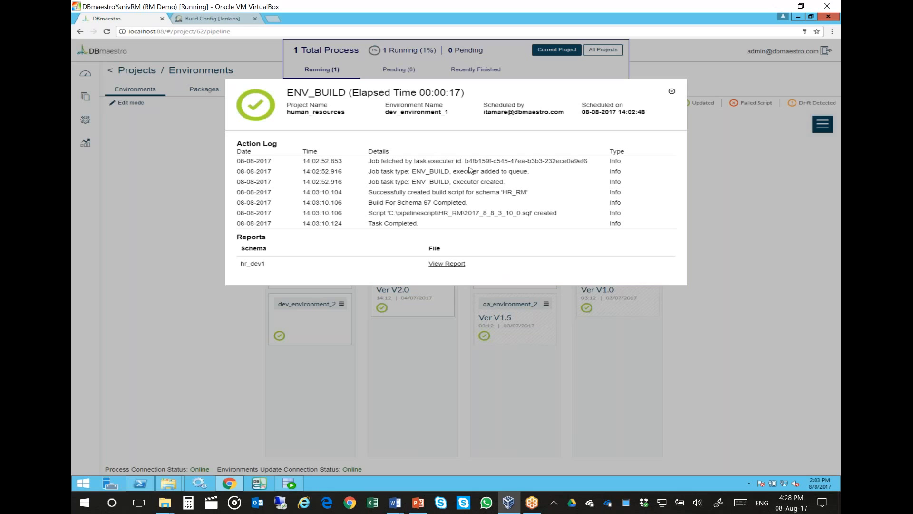
left_click(447, 263)
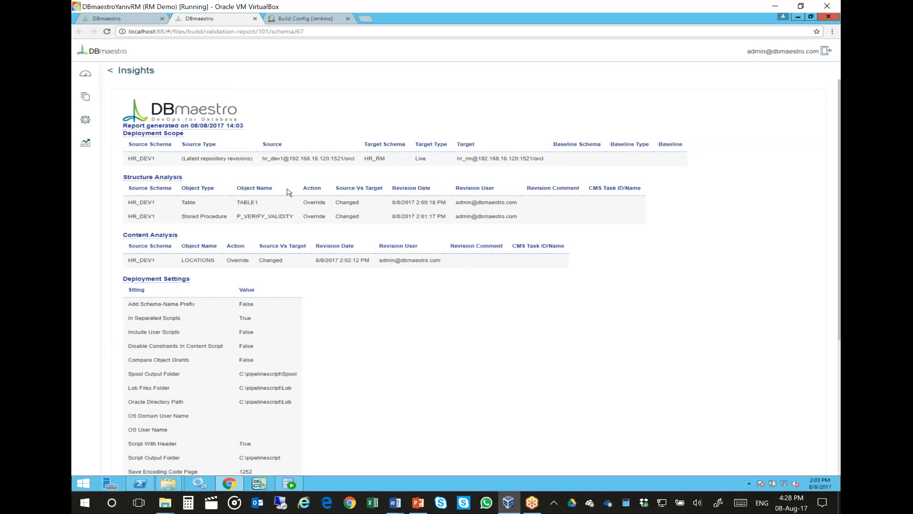
left_click(255, 19)
left_click(172, 124)
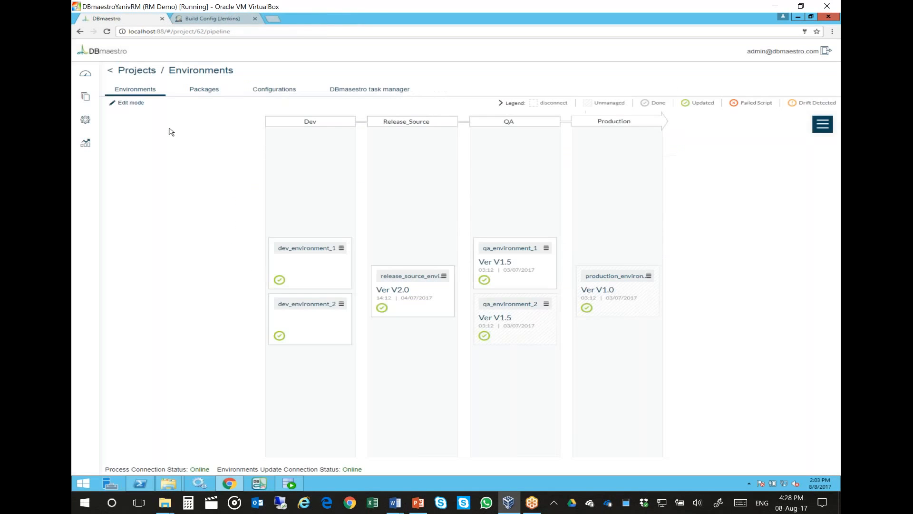
Add the scripts Complex2.sql, Drop_Table1.sql and 2017_8_8_3_10_0.sql to Package V2.1.
left_click(199, 95)
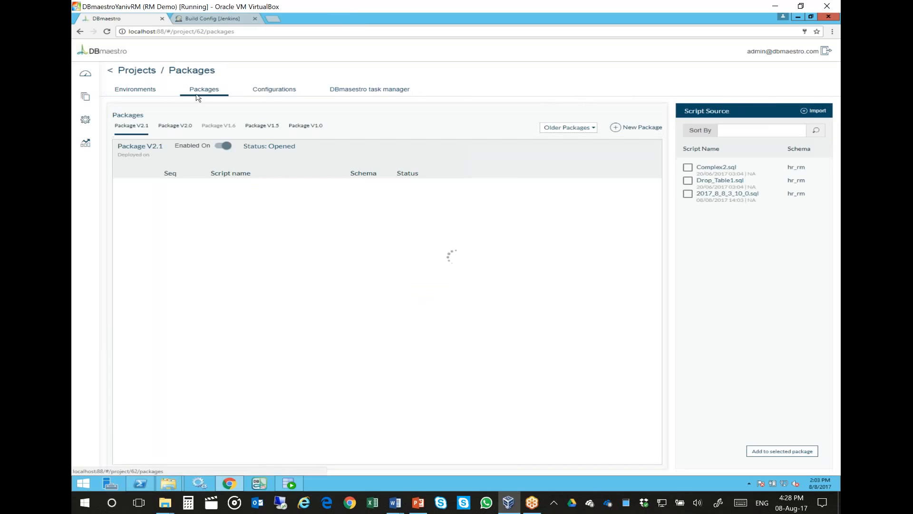
left_click(688, 168)
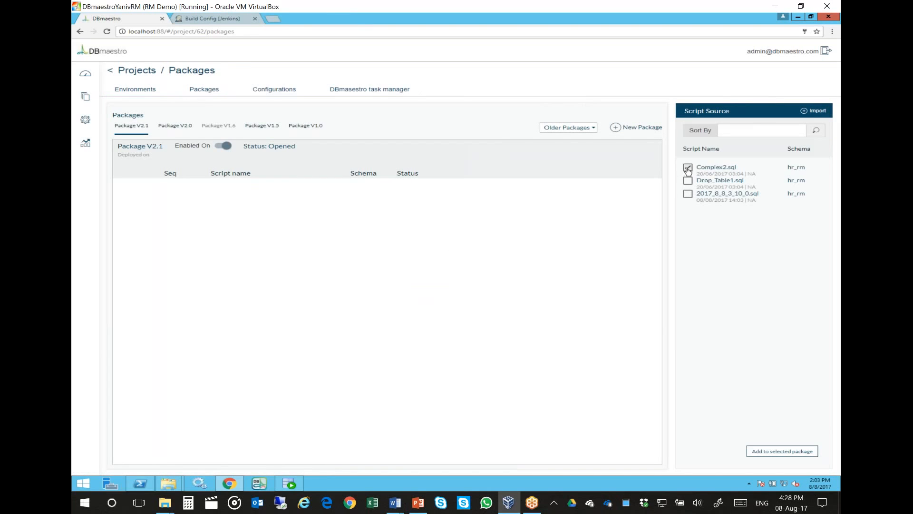
left_click(688, 180)
left_click(688, 194)
left_click(767, 451)
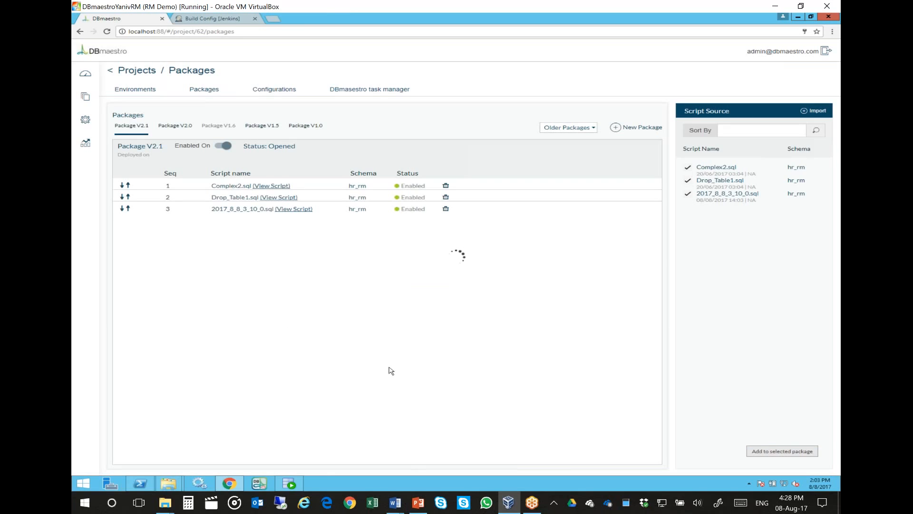
View the contents of 2017_8_8_3_10_0.sql, Complex2.sql and Drop_Table1.sql in Package V2.1, closing each script view.
left_click(303, 210)
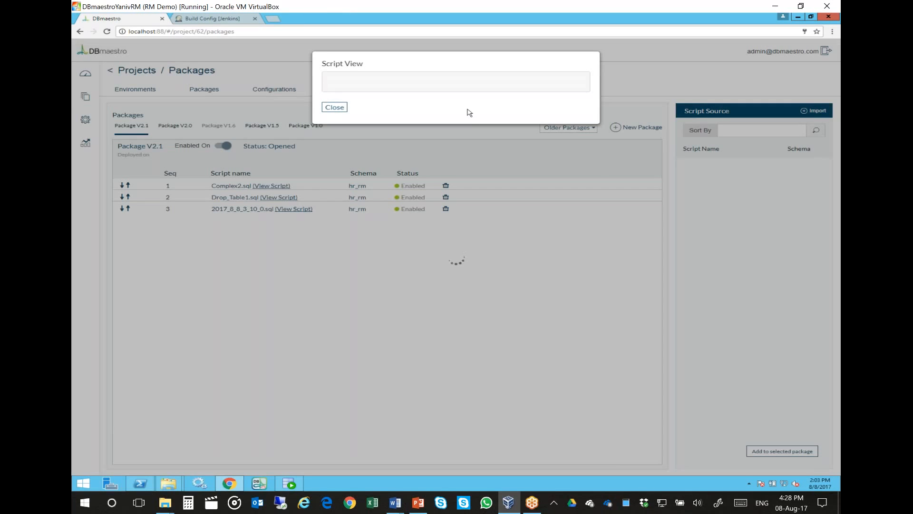
left_click_drag(590, 95, 592, 126)
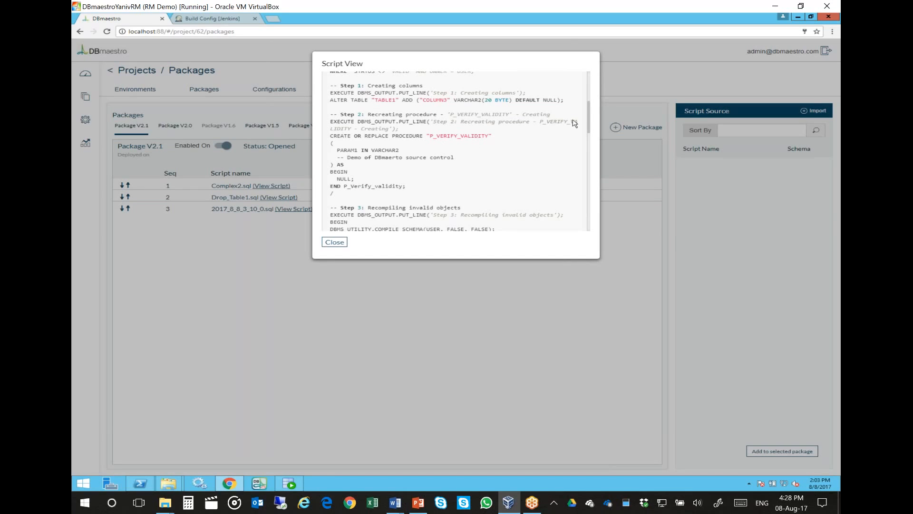
left_click_drag(590, 119, 582, 195)
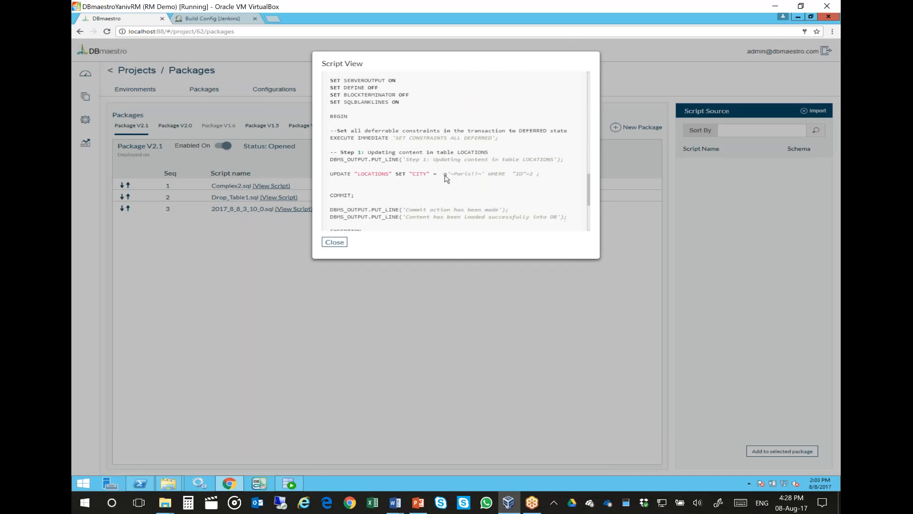
left_click(338, 243)
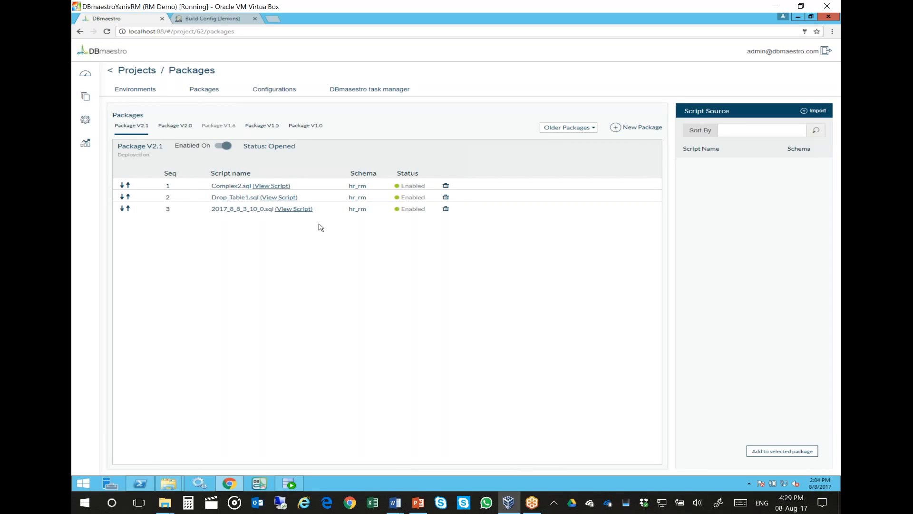
left_click(284, 188)
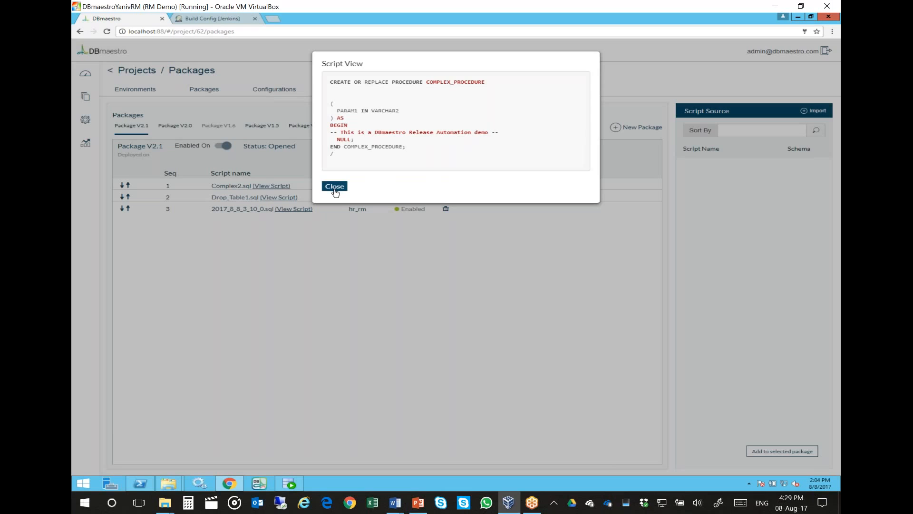
left_click(335, 186)
left_click(289, 198)
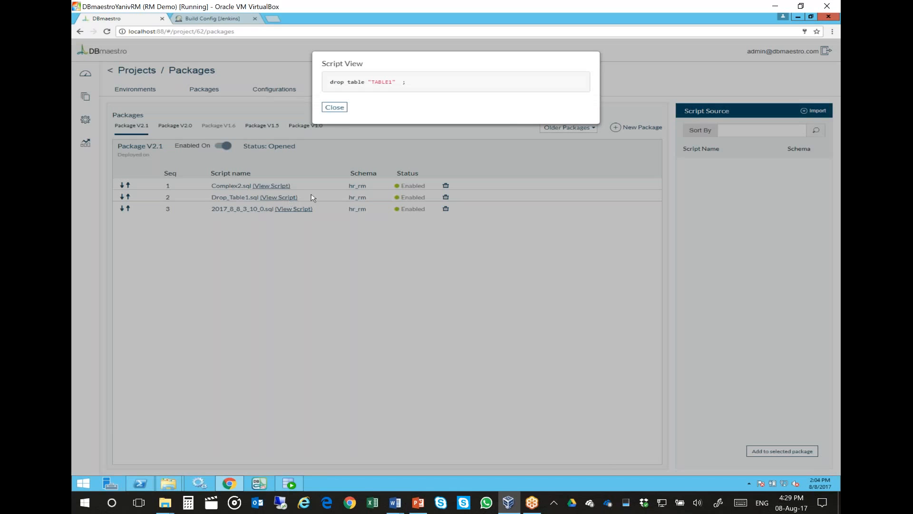
left_click(334, 109)
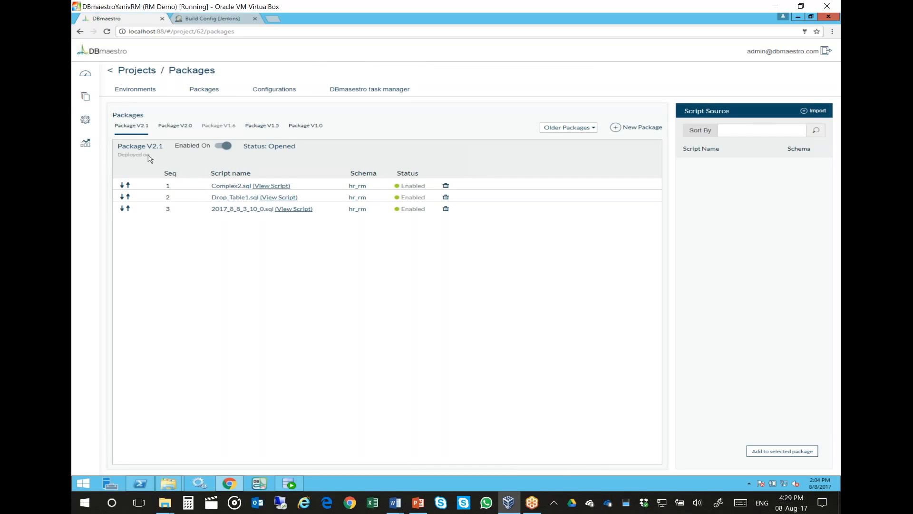
Review the script in Package V2.0 and the script list of Package V1.5.
left_click(187, 128)
left_click(292, 192)
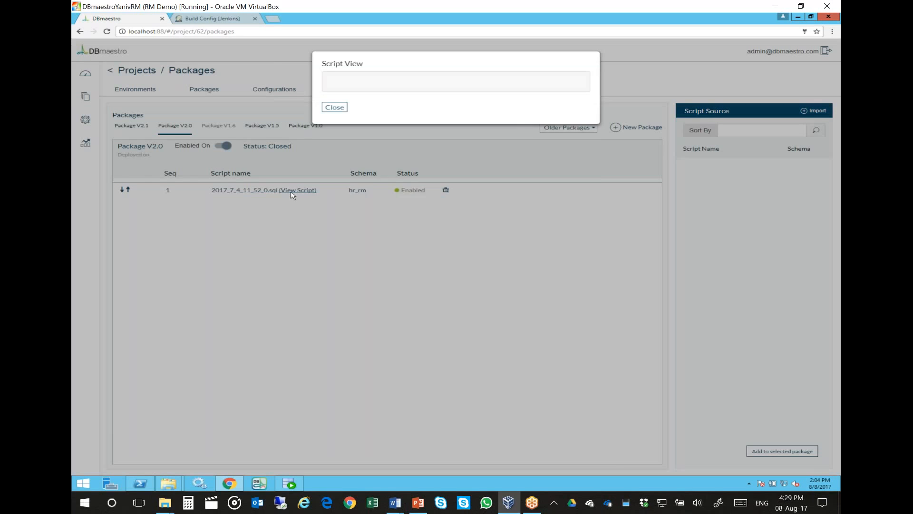
left_click(338, 244)
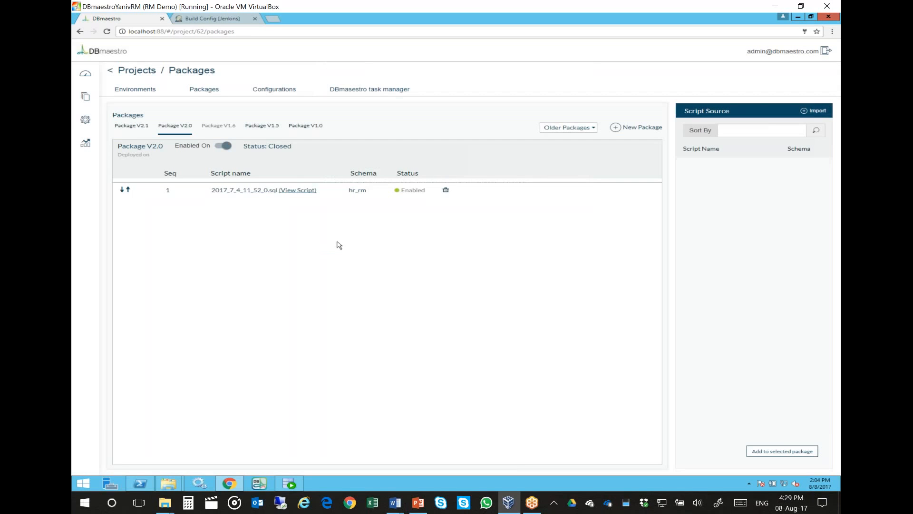
left_click(272, 132)
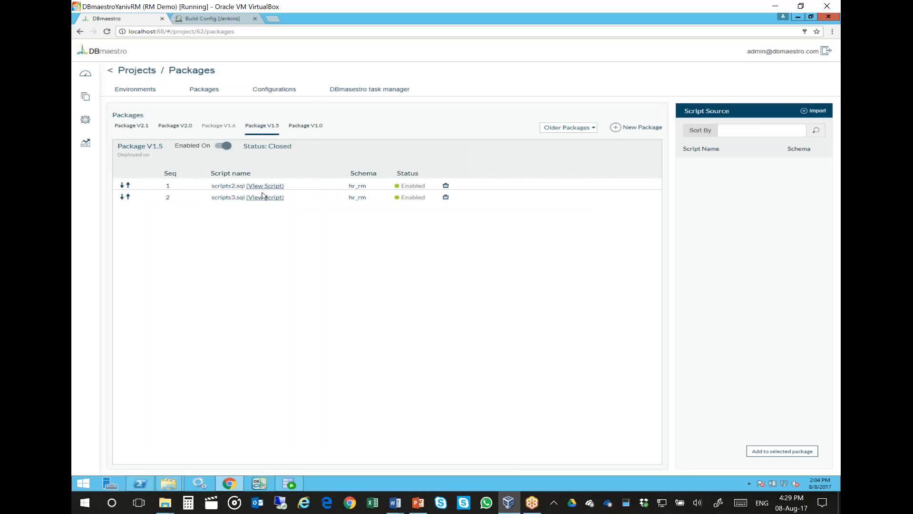
Try to upgrade release_source_environment_1 to version V2.1 from the project's environments pipeline.
left_click(136, 89)
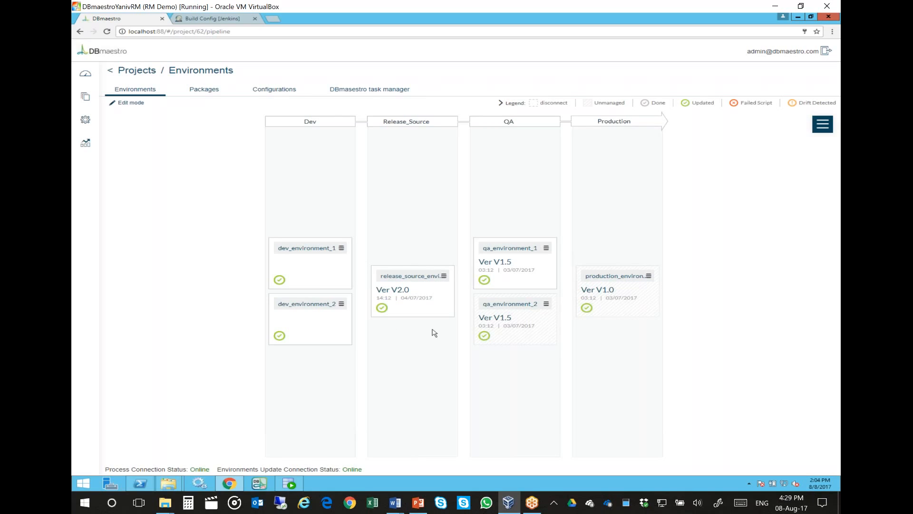
left_click(443, 276)
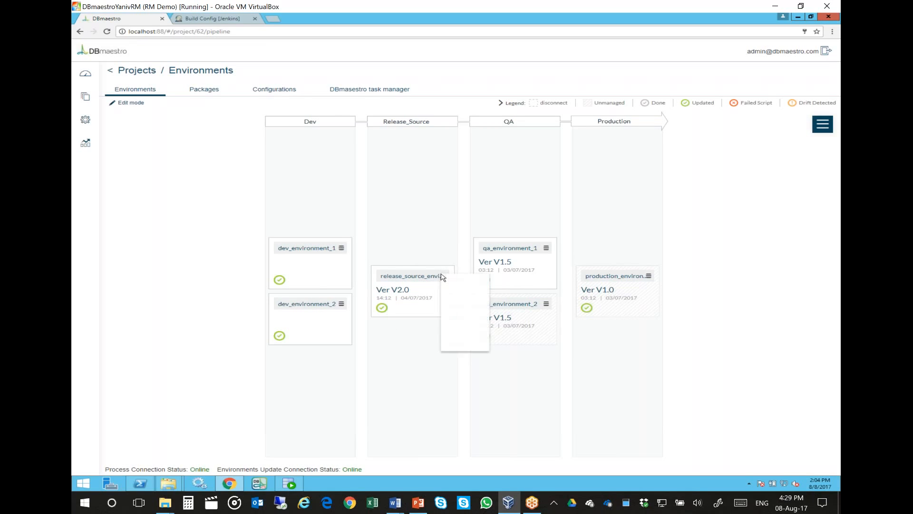
left_click(447, 280)
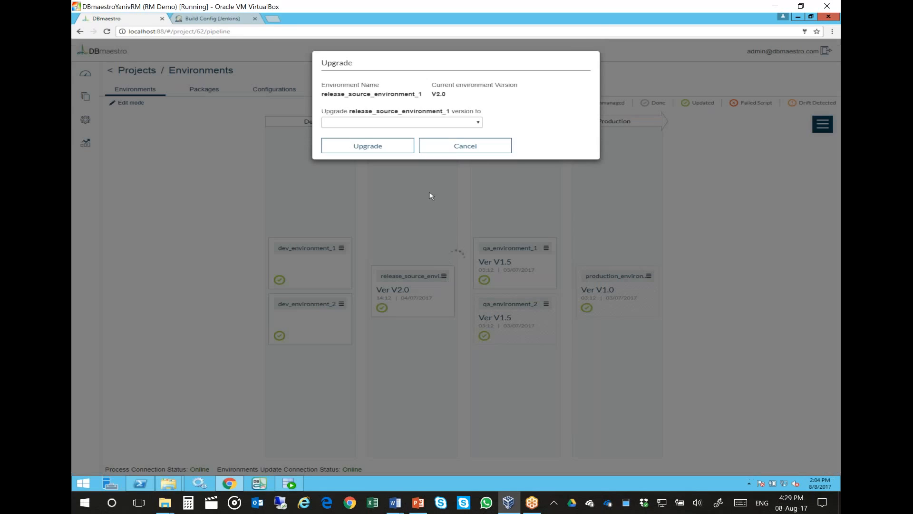
left_click(412, 124)
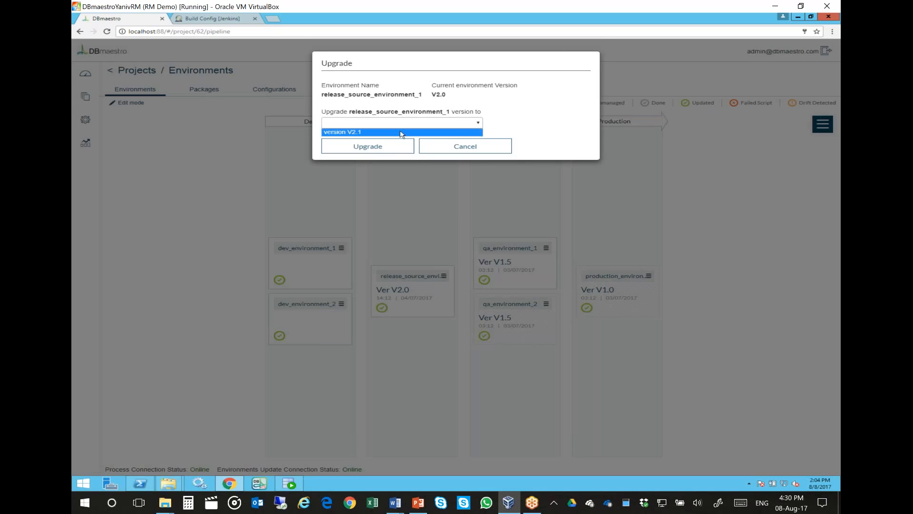
left_click(401, 132)
left_click(379, 146)
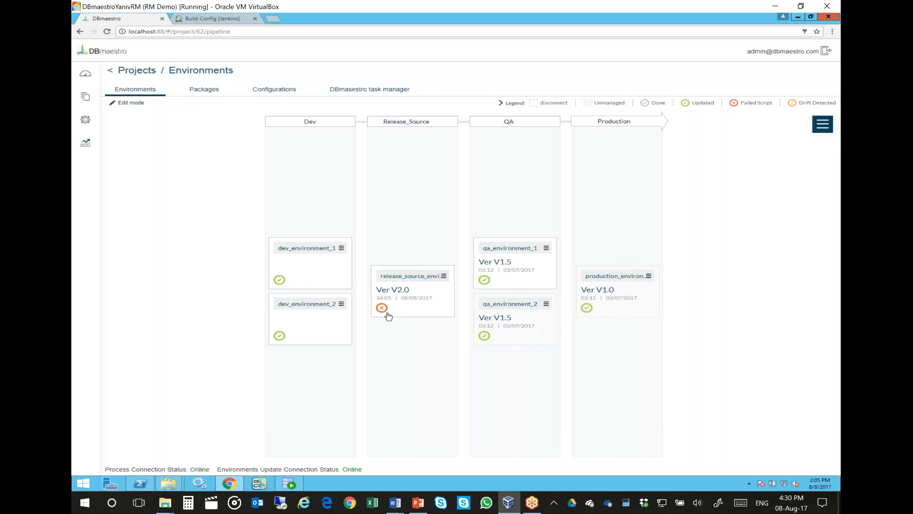
Inspect the action log of the latest release_source_environment_1 process in the activity list and close it.
left_click(827, 122)
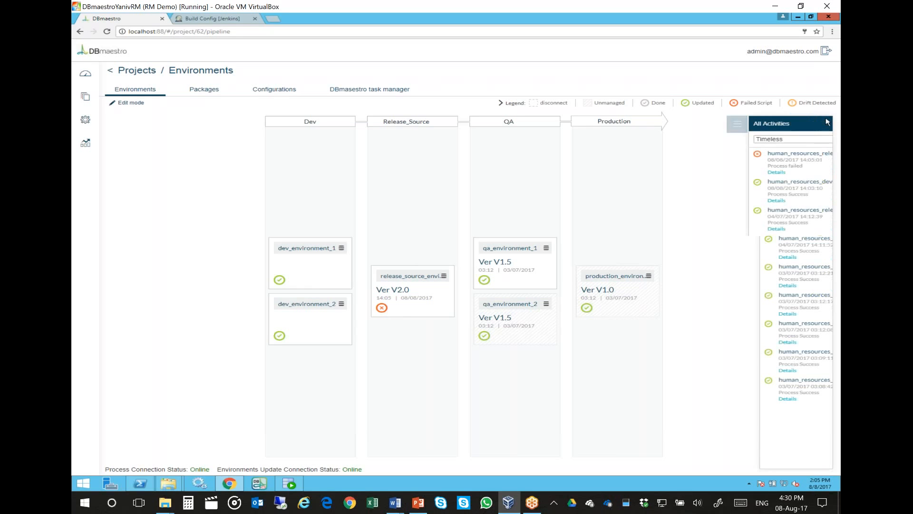
left_click(750, 172)
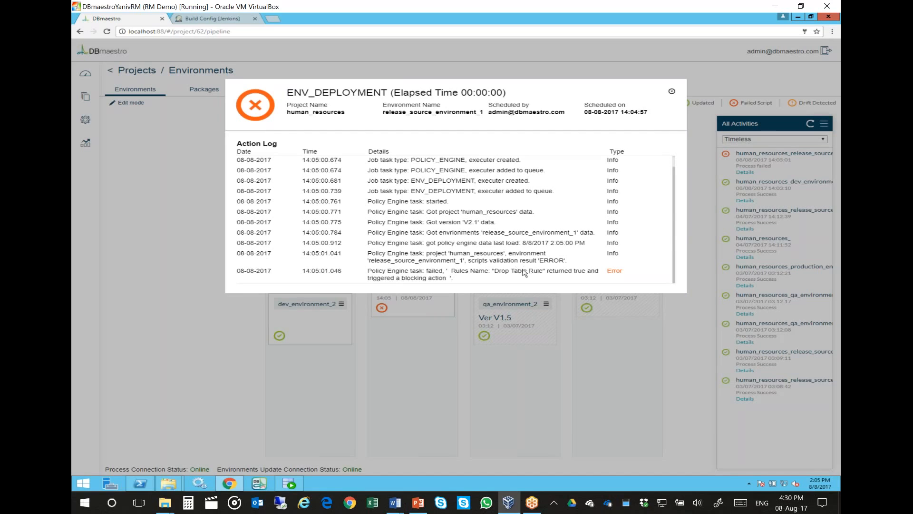
left_click(453, 319)
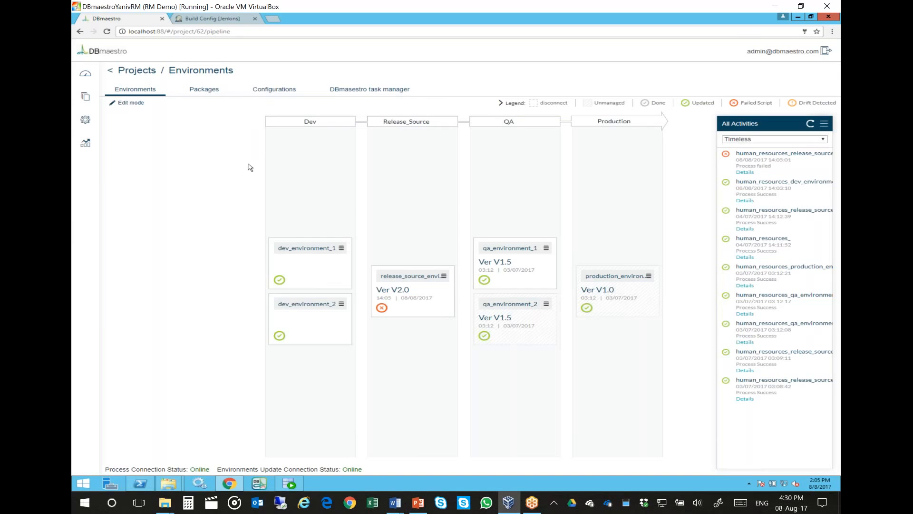
Check the contents of Drop_Table1.sql in Package V2.1 and remove that script from the package.
left_click(207, 90)
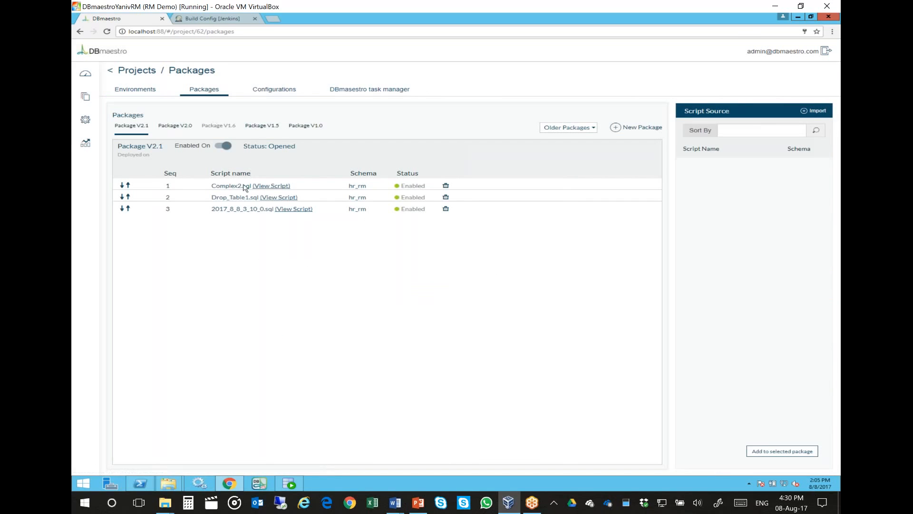
left_click(277, 198)
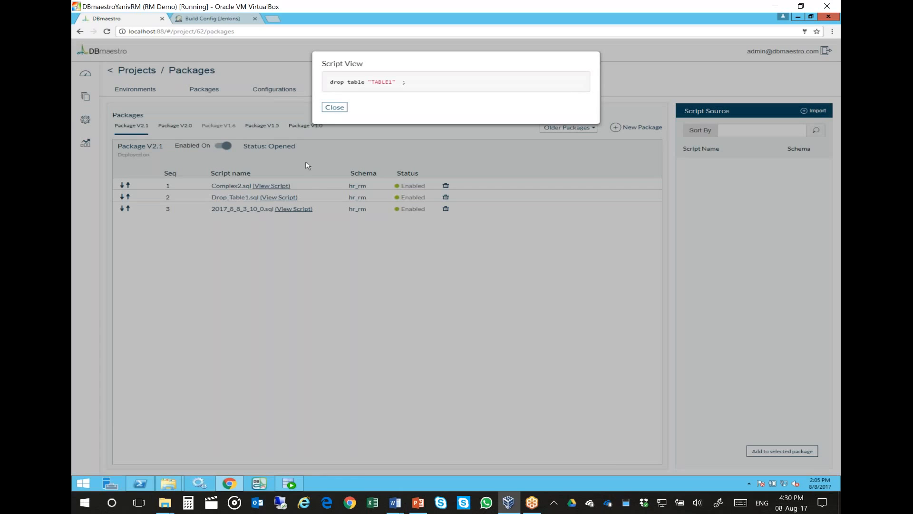
left_click(332, 115)
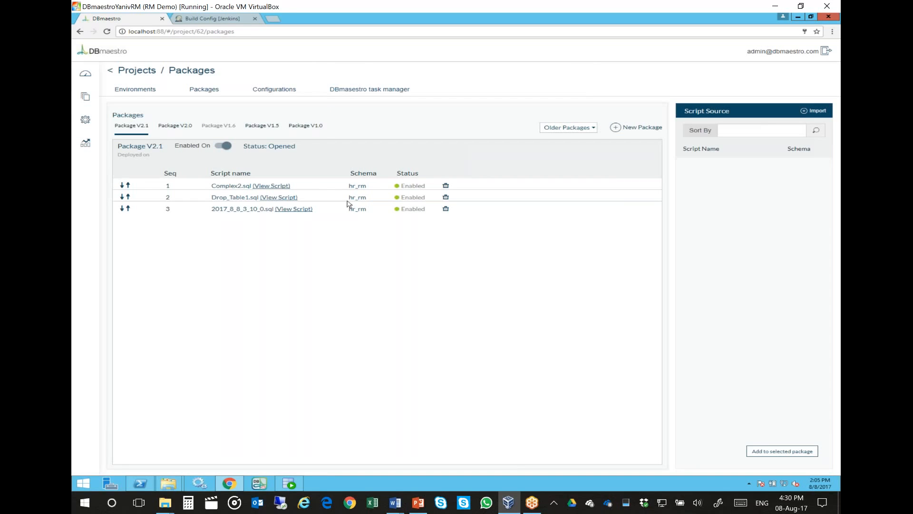
left_click(446, 197)
Return to the environments pipeline and upgrade release_source_environment_1 to version V2.1 with the revised package.
left_click(145, 89)
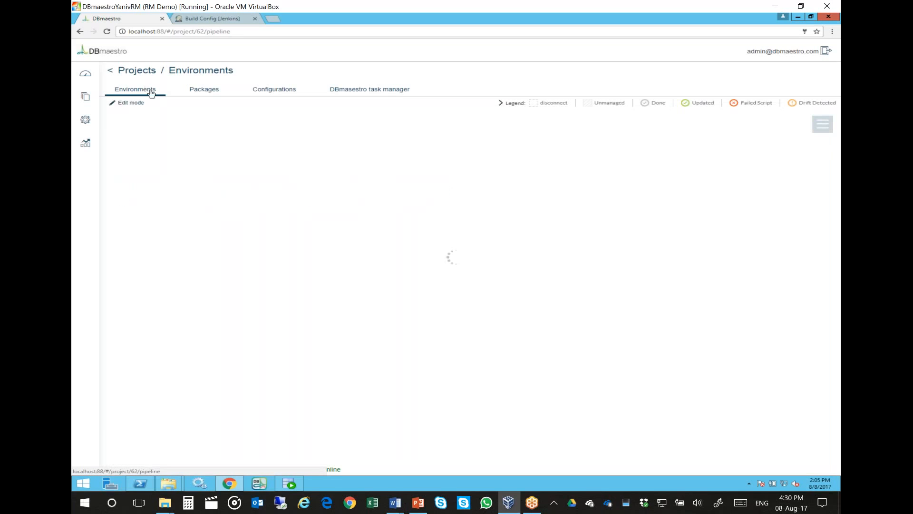
left_click(444, 276)
left_click(452, 279)
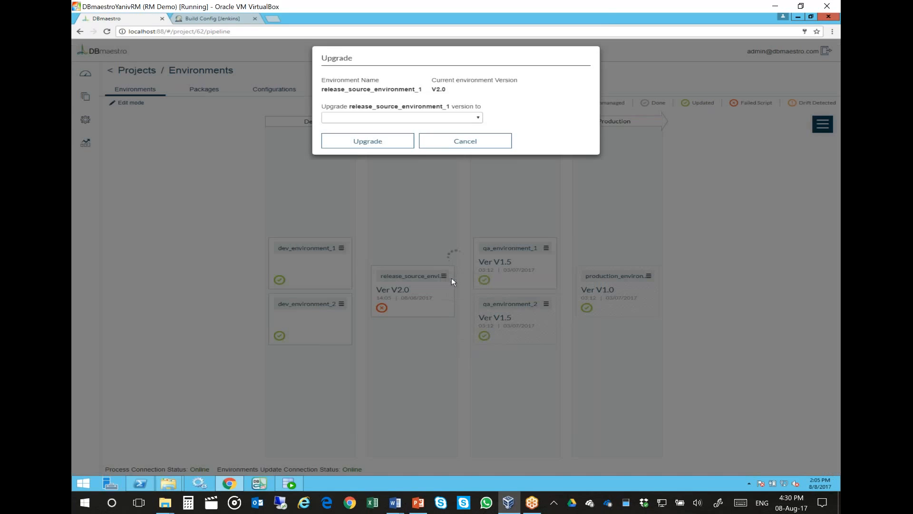
left_click(385, 122)
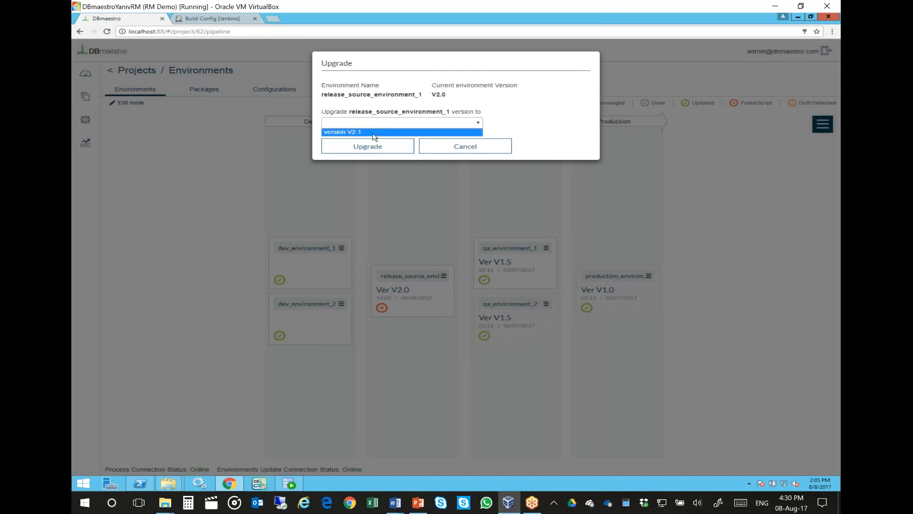
left_click(373, 133)
left_click(368, 141)
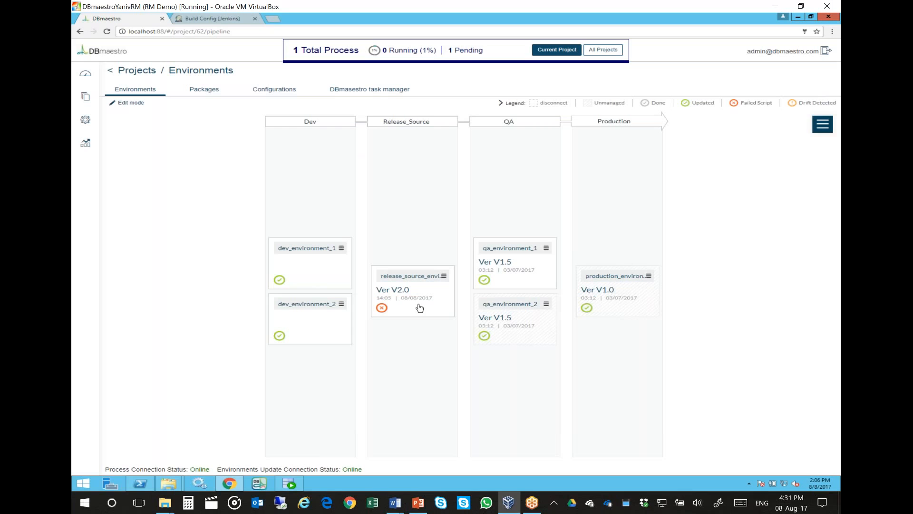
Follow the action log of the running ENV_DEPLOYMENT process, examine its label creation entries, and close the details.
left_click(478, 57)
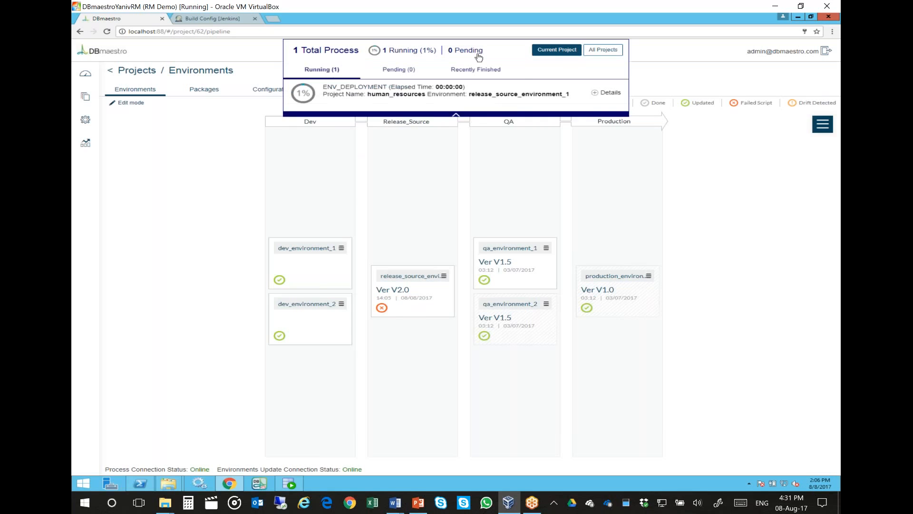
left_click(594, 94)
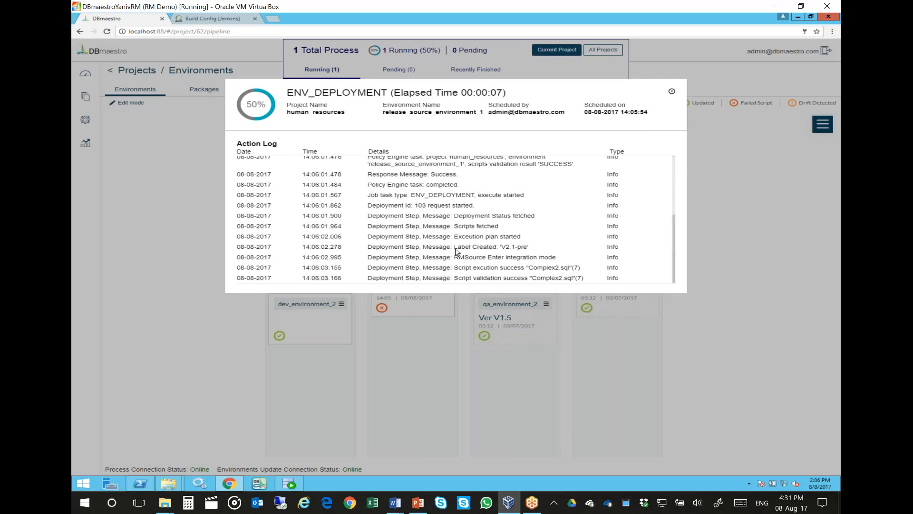
left_click_drag(455, 247, 526, 247)
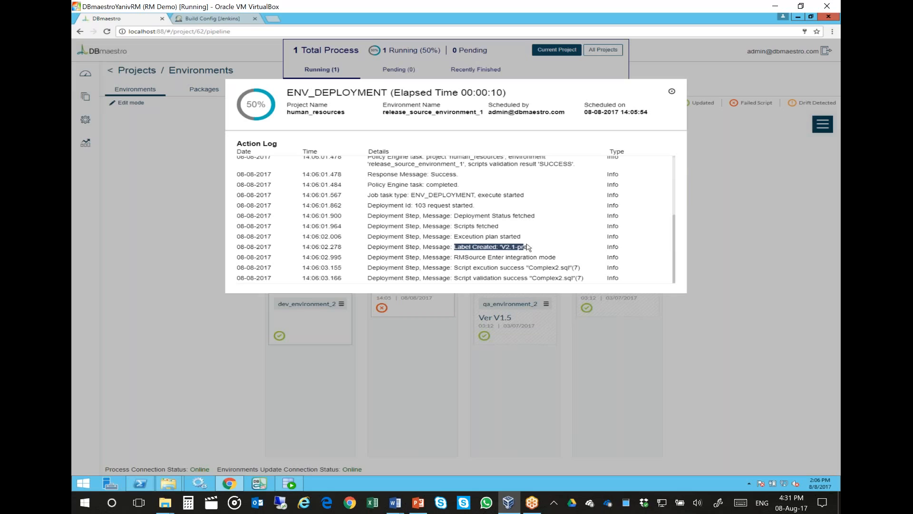
left_click(533, 248)
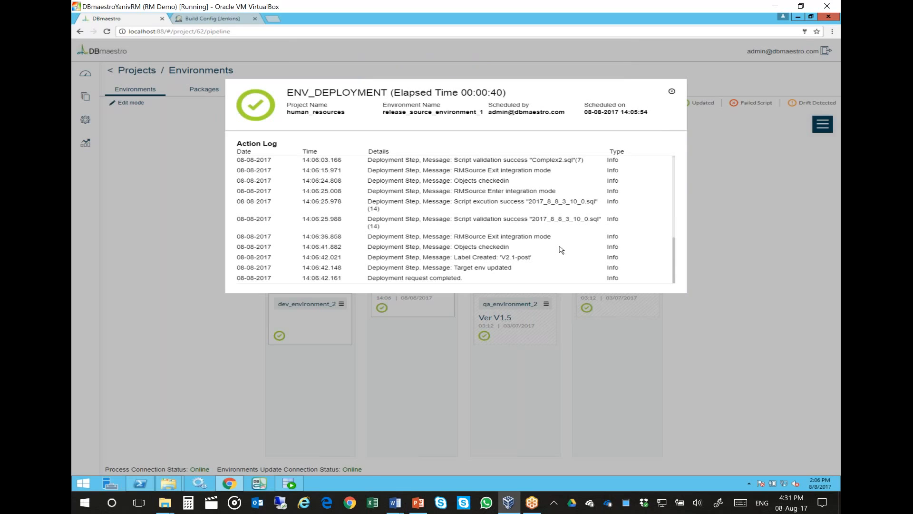
left_click_drag(455, 259, 543, 264)
left_click(543, 264)
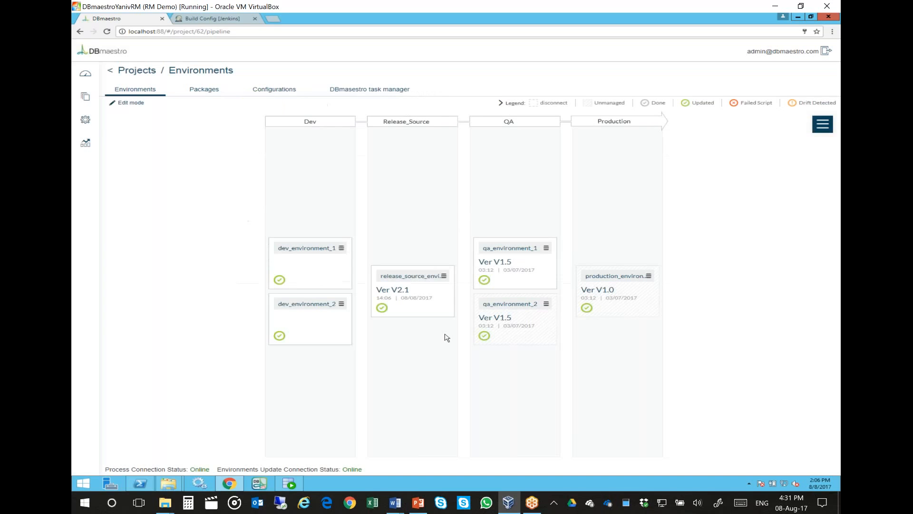
left_click(448, 337)
Review the activities and deployed packages of release_source_environment_1, and return to the human_resources project's environments pipeline.
left_click(420, 280)
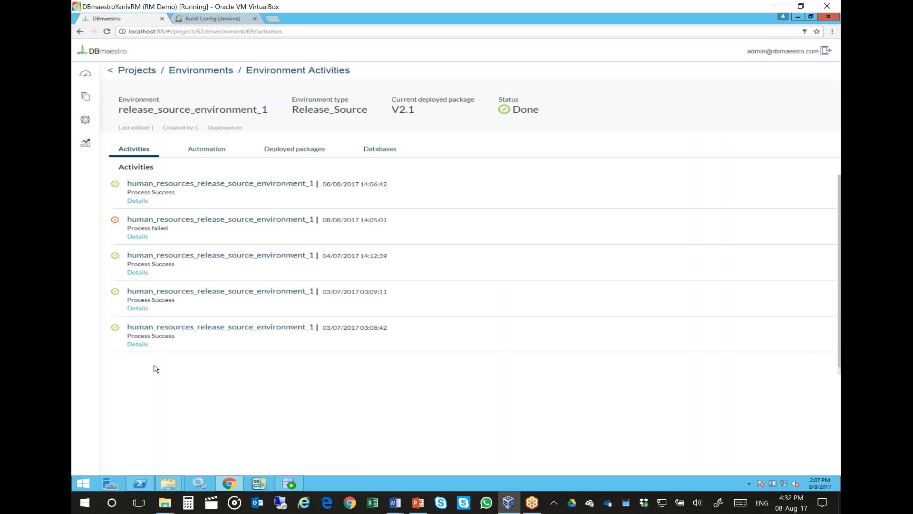
left_click(294, 156)
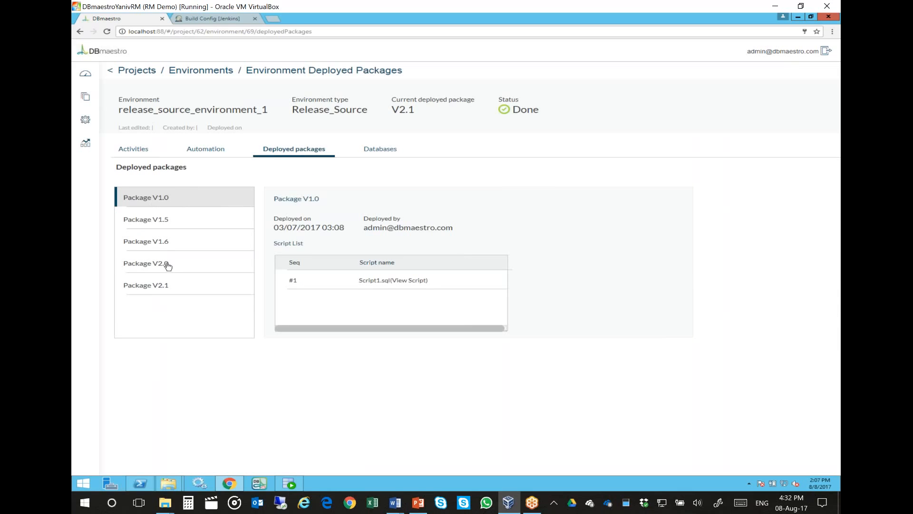
left_click(146, 75)
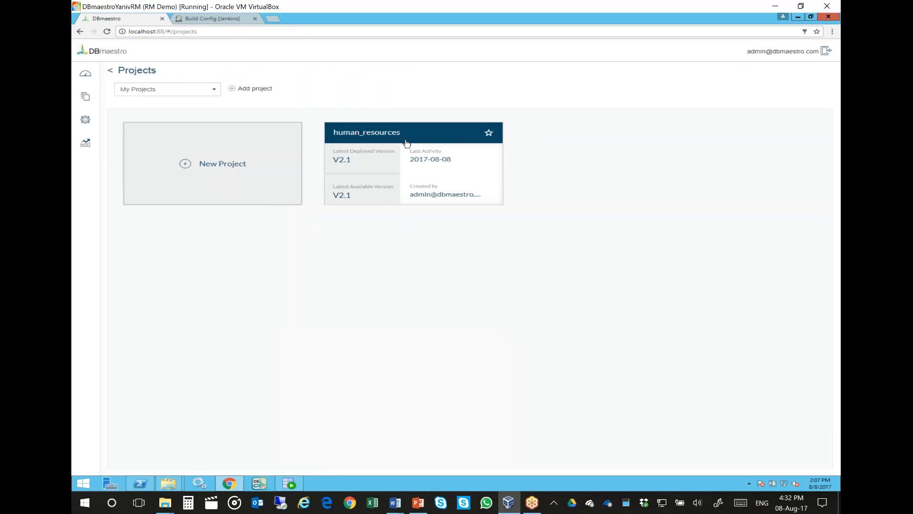
left_click(407, 143)
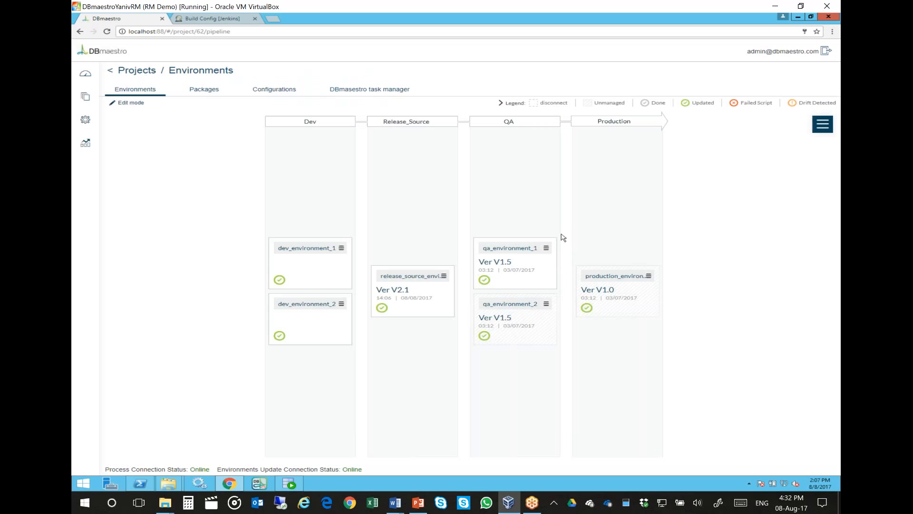
Switch to Jenkins, return to its dashboard, and start a build of the upgrade QA job.
left_click(225, 21)
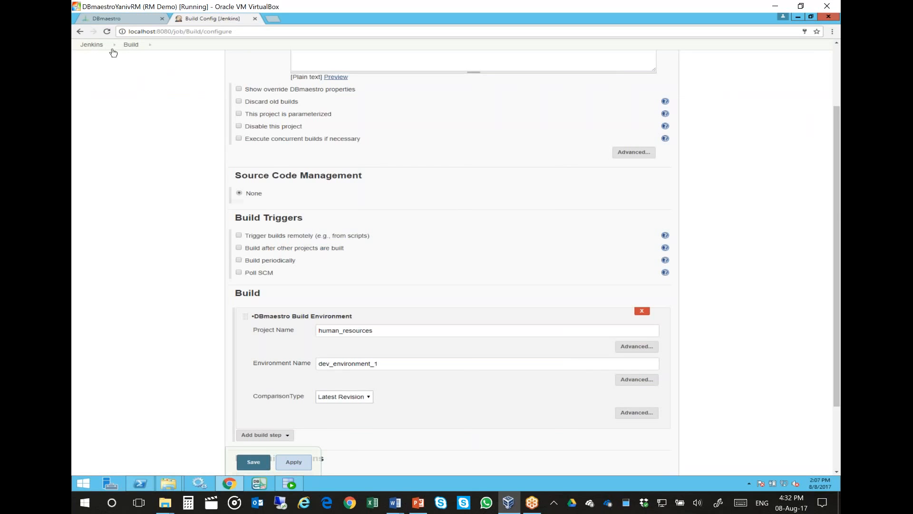
left_click(76, 45)
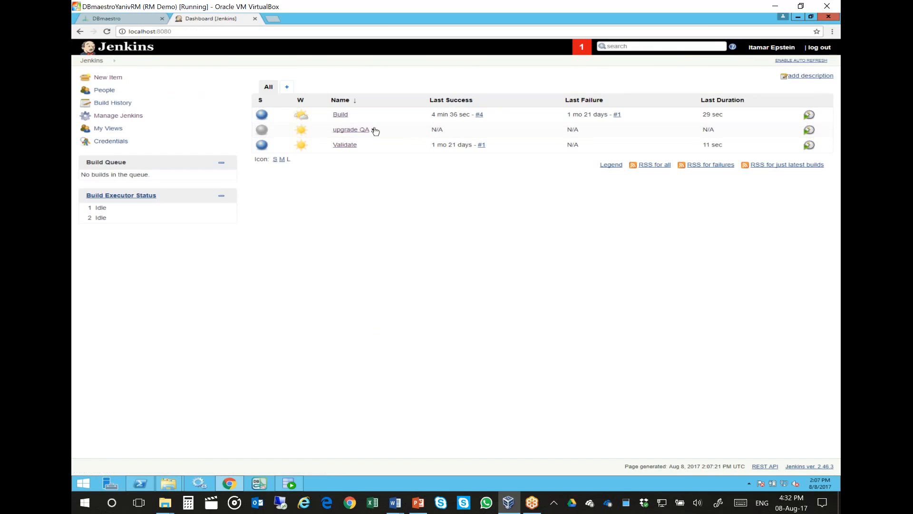
left_click(373, 129)
left_click(376, 168)
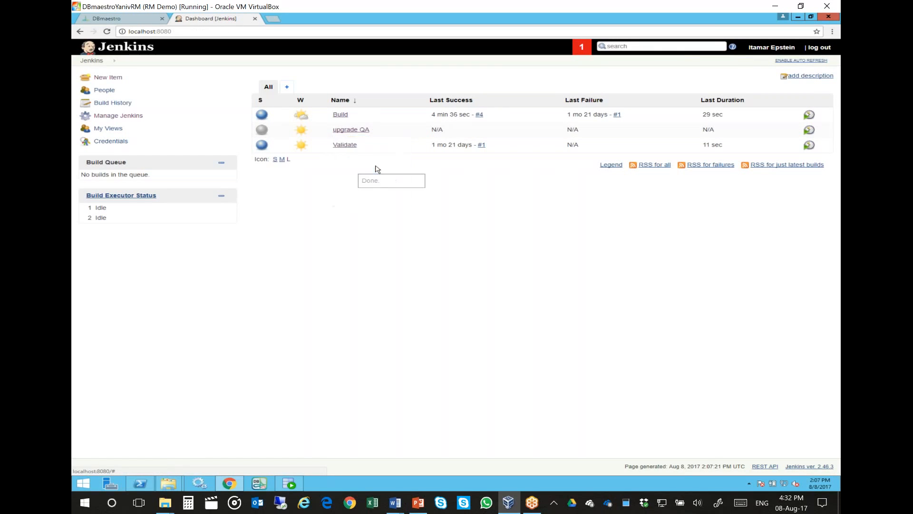
Review the build steps in the upgrade QA job's configuration, and return to the DBmaestro environments pipeline.
left_click(373, 130)
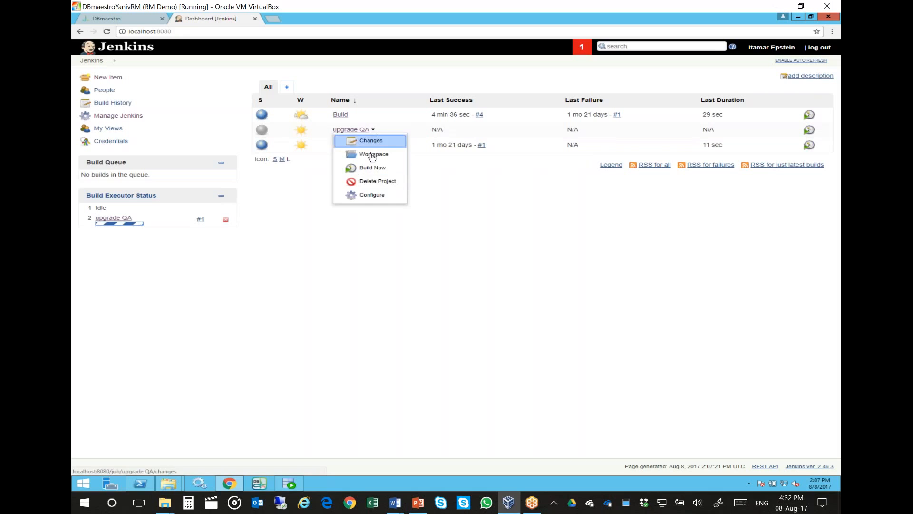
left_click(374, 198)
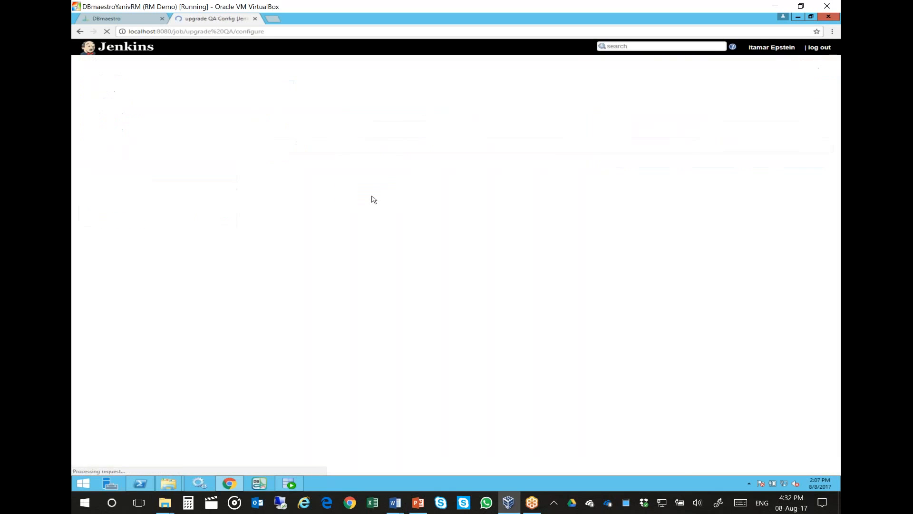
scroll(374, 198, "down", 5)
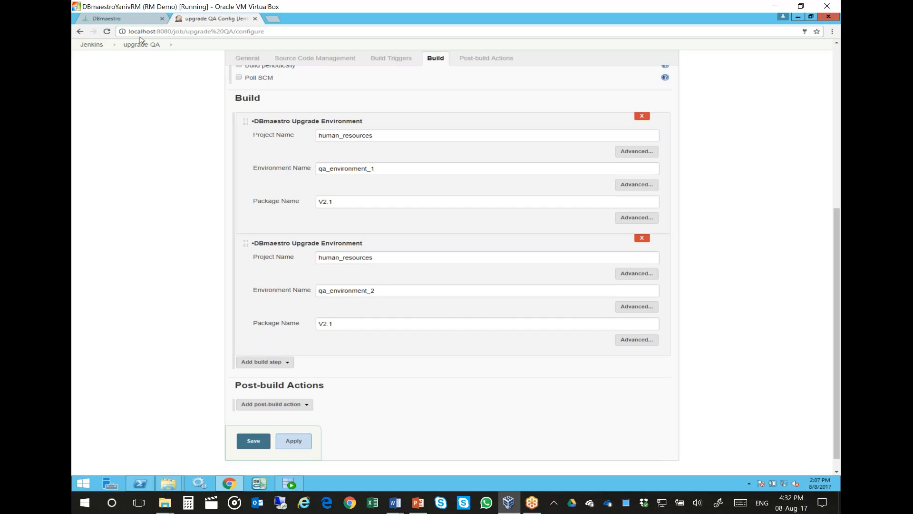
left_click(116, 20)
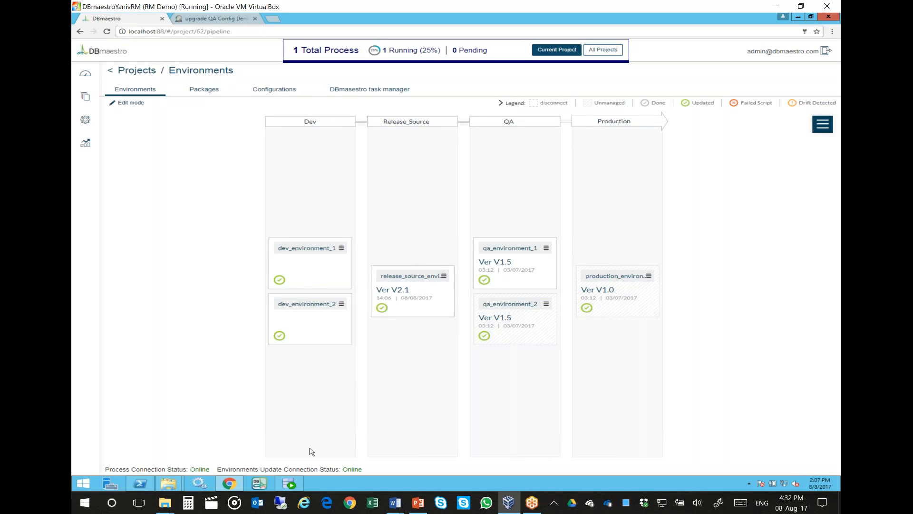
Switch to Oracle SQL Developer, examine the code of COMPLEX_PROCEDURE in the hr_qa2 connection, and return to the DBmaestro pipeline.
left_click(290, 483)
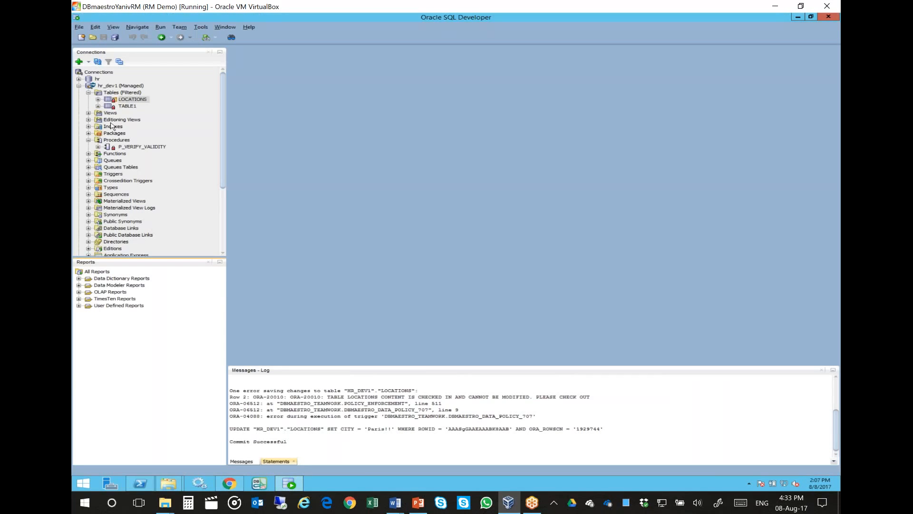
left_click(79, 86)
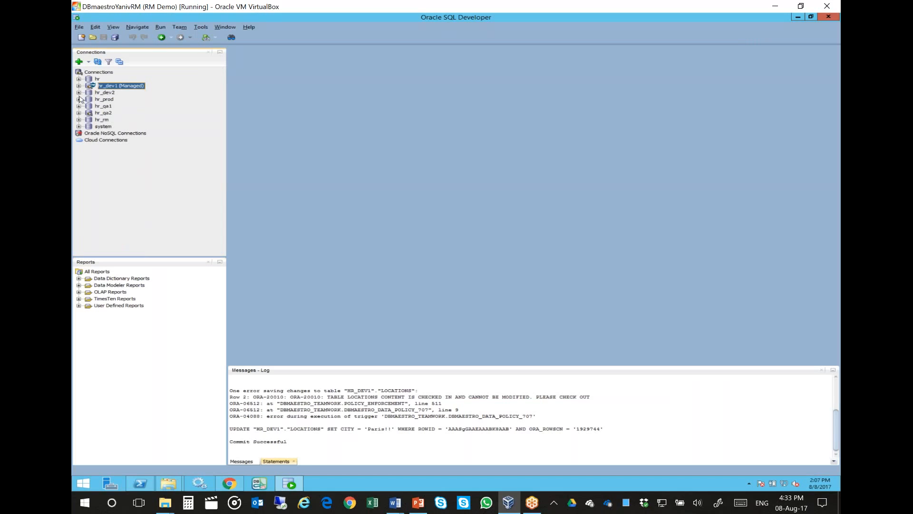
left_click(79, 112)
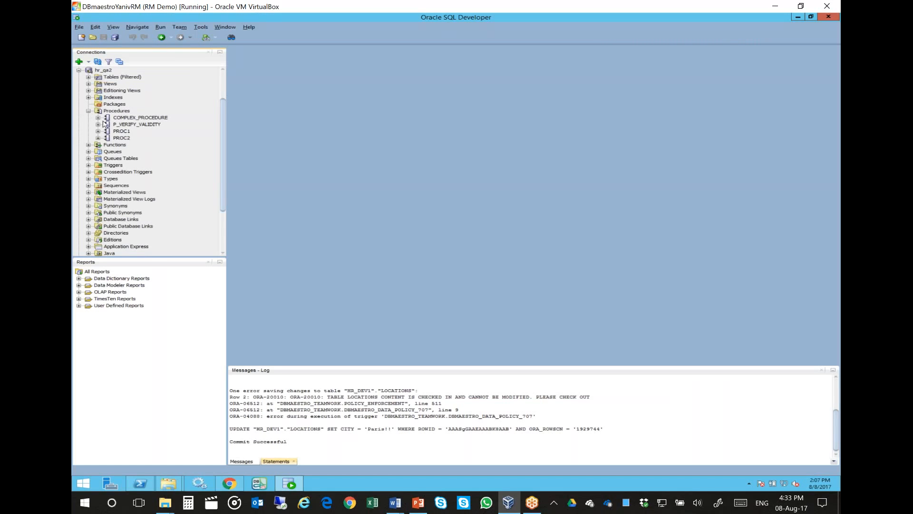
left_click(131, 120)
double_click(131, 120)
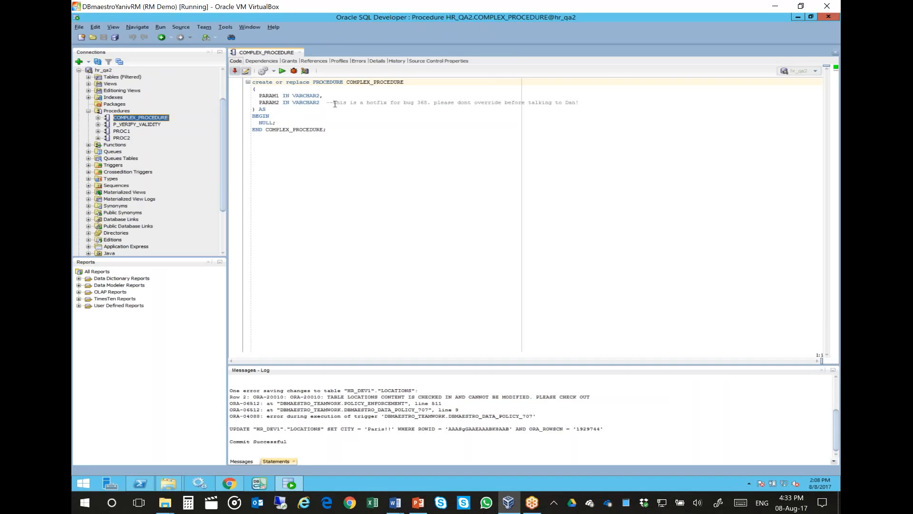
left_click(799, 17)
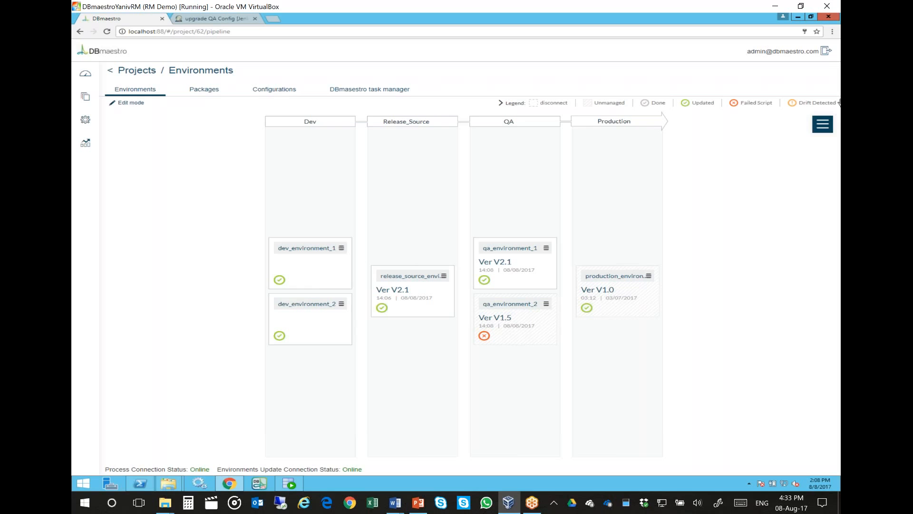
Examine the action log and the hr_rm pre-deployment report of the latest qa_environment_2 deployment, and close the activity views.
left_click(823, 124)
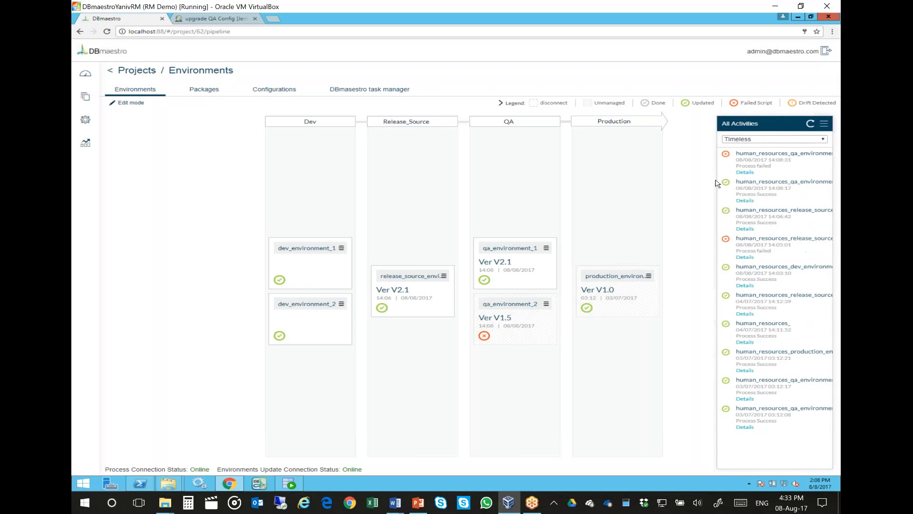
left_click(745, 172)
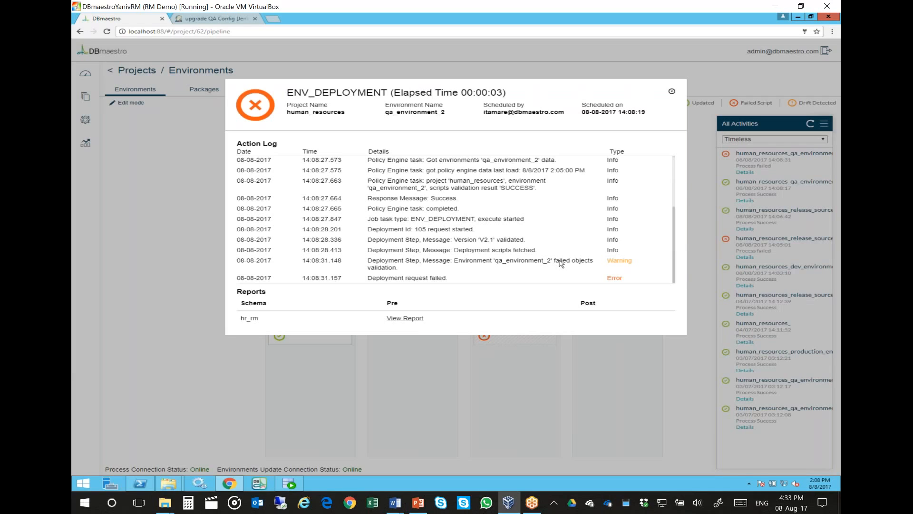
left_click_drag(559, 259, 561, 270)
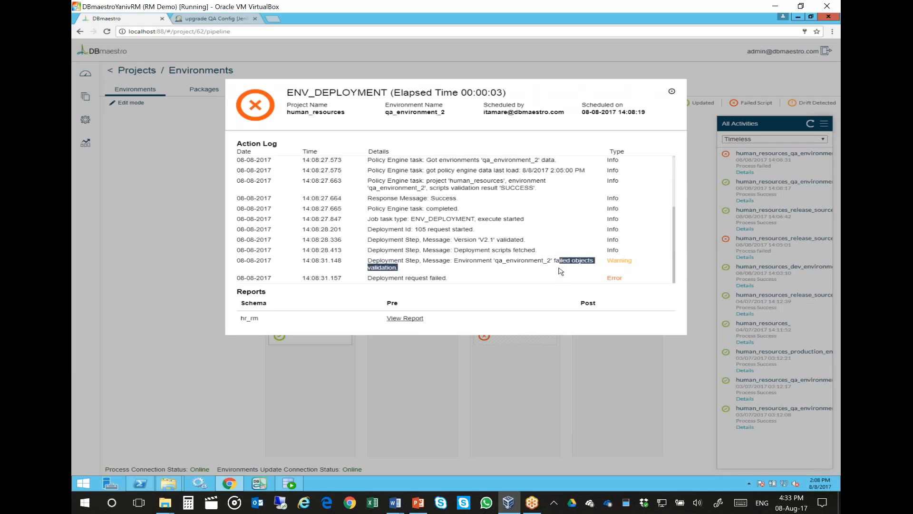
left_click(408, 318)
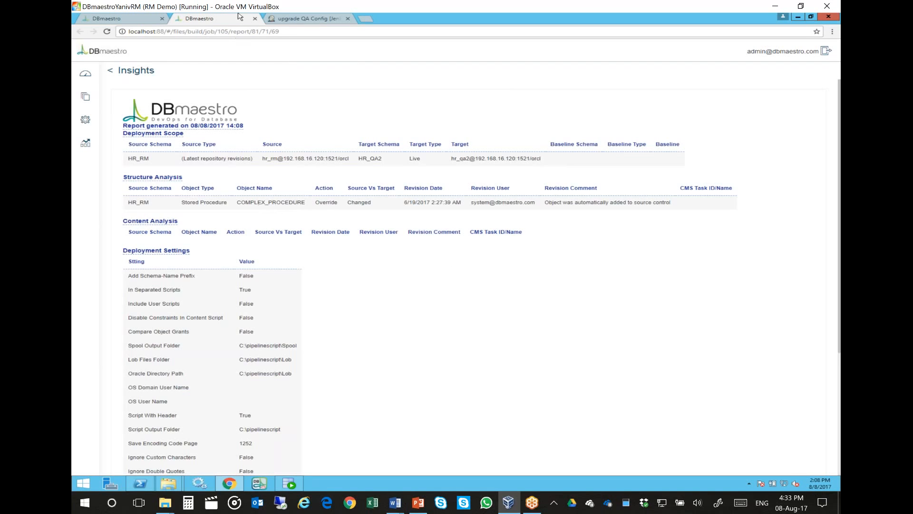
left_click(255, 18)
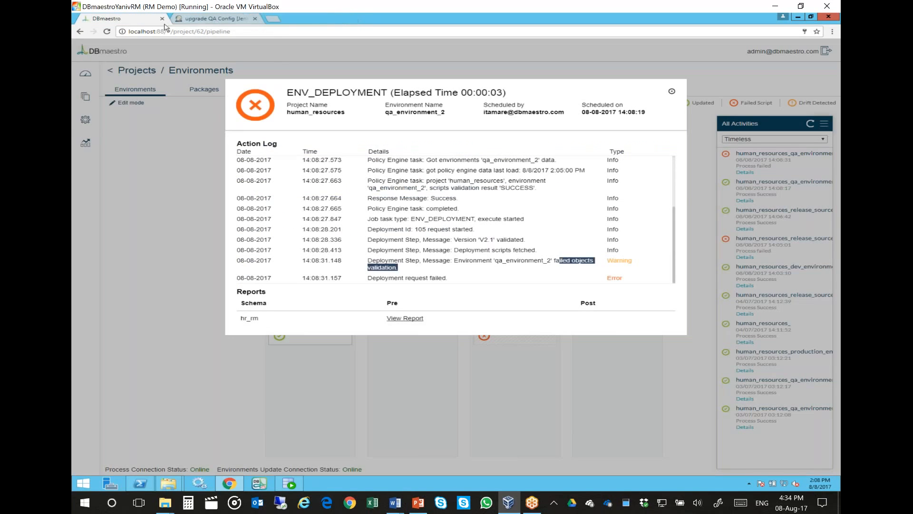
left_click(176, 160)
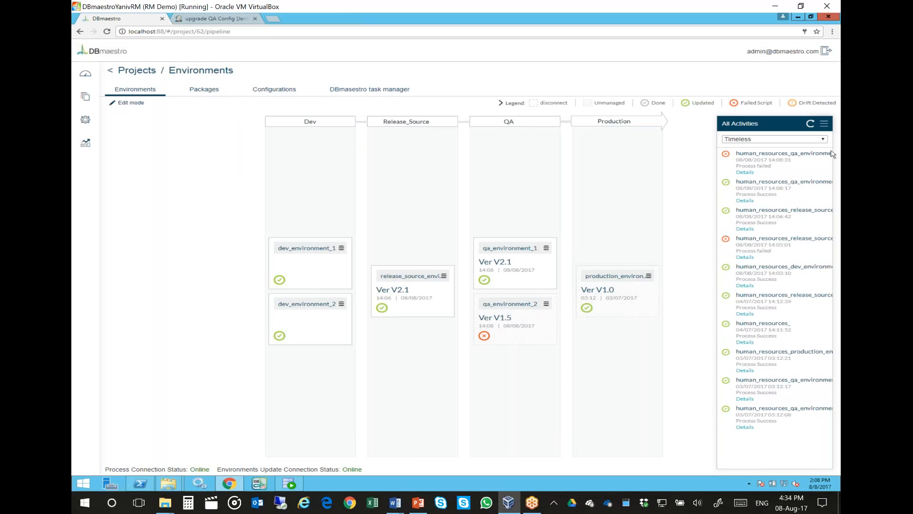
left_click(825, 124)
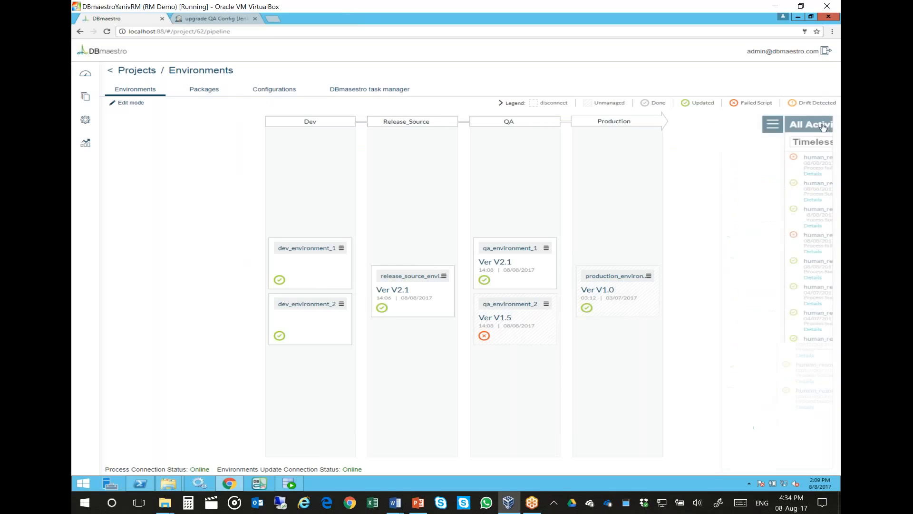
Roll back the qa_environment_2 package to V1.5 without viewing the script before running.
left_click(548, 304)
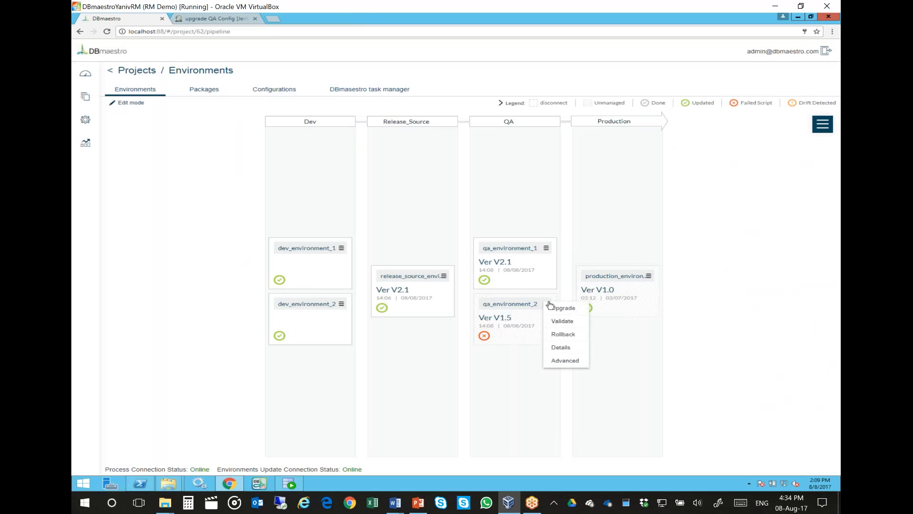
left_click(559, 335)
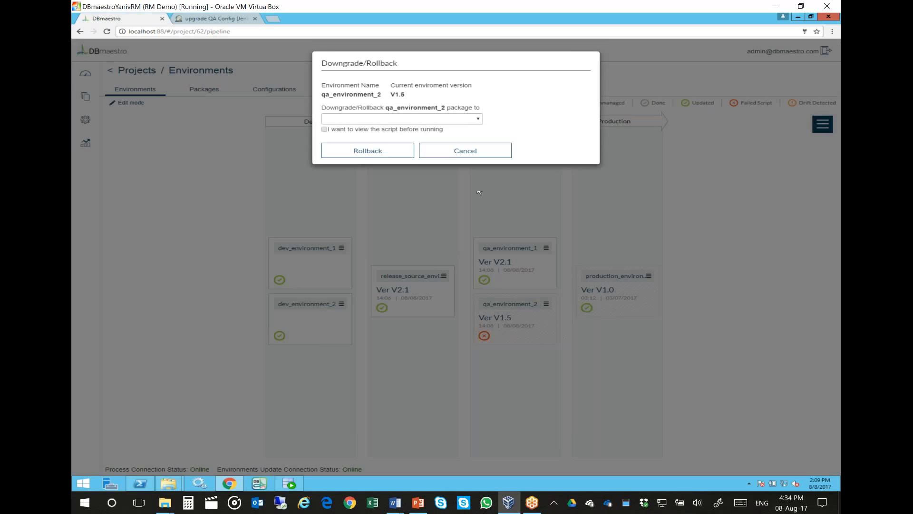
left_click(456, 119)
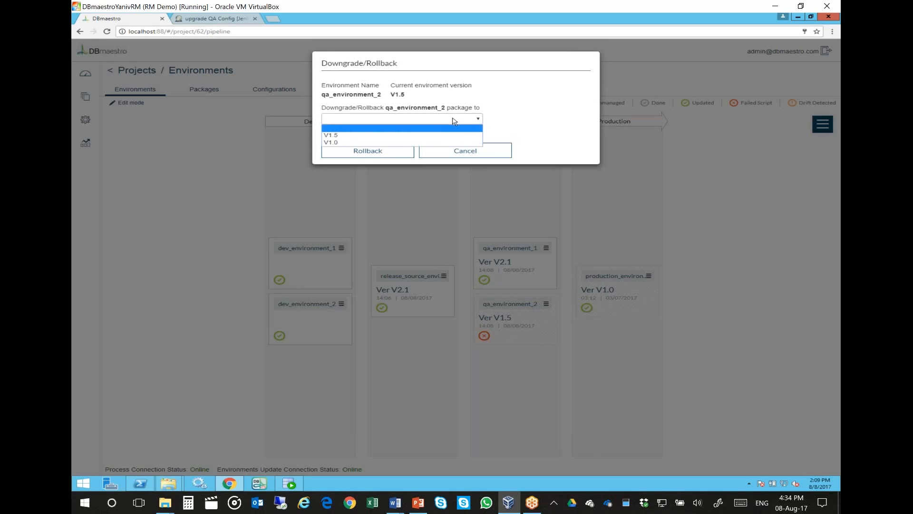
left_click(432, 136)
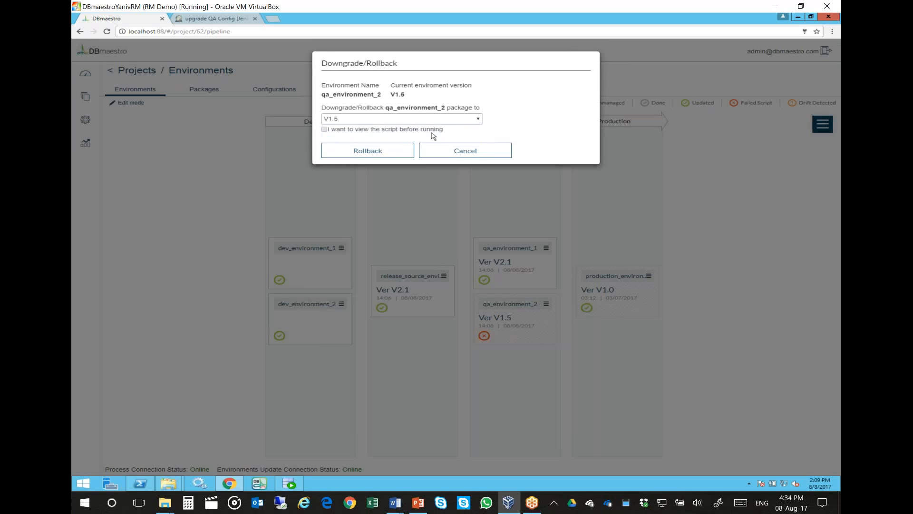
left_click(387, 151)
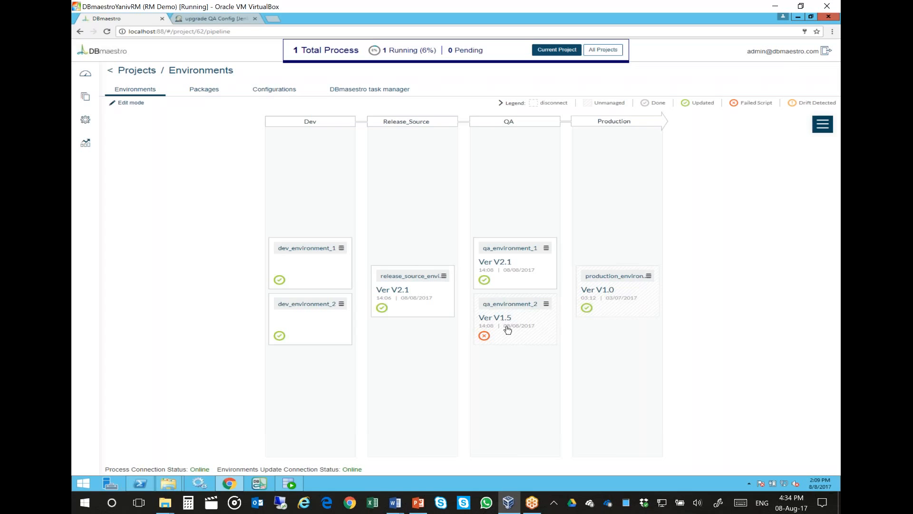
left_click(501, 58)
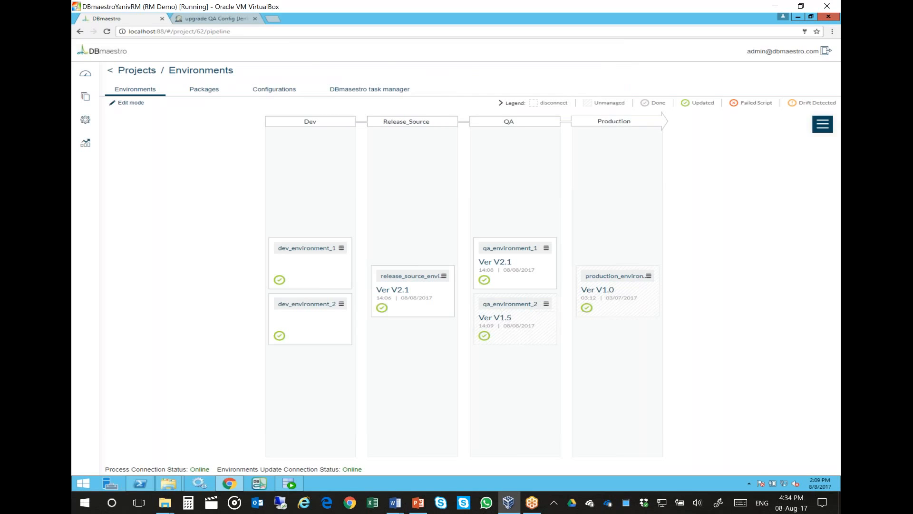
Switch to Oracle SQL Developer and reopen COMPLEX_PROCEDURE in hr_qa2 to check its current code.
left_click(293, 485)
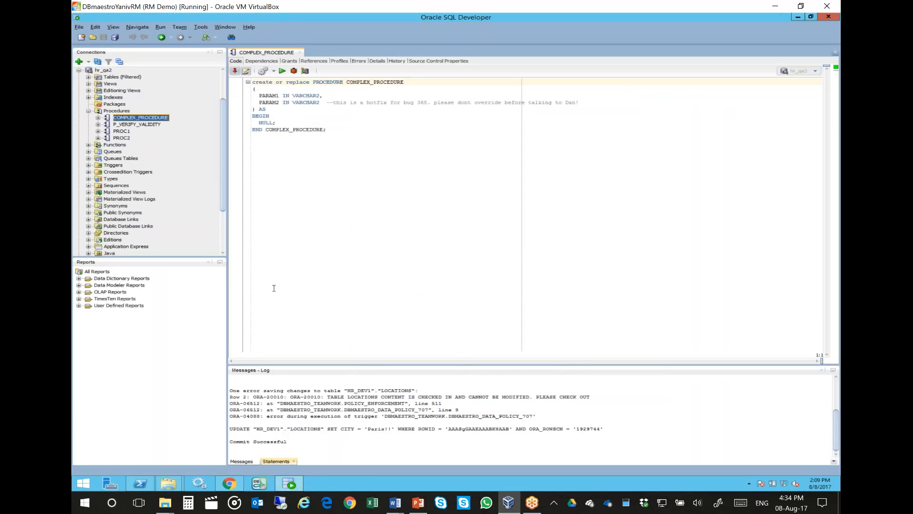
left_click(300, 52)
double_click(160, 119)
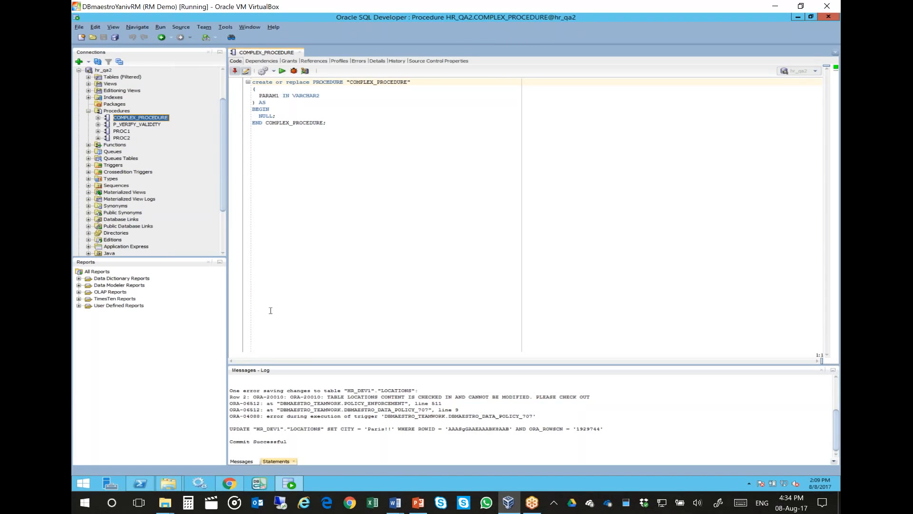
Return to the DBmaestro environments pipeline and upgrade qa_environment_2 to version V2.1.
left_click(230, 484)
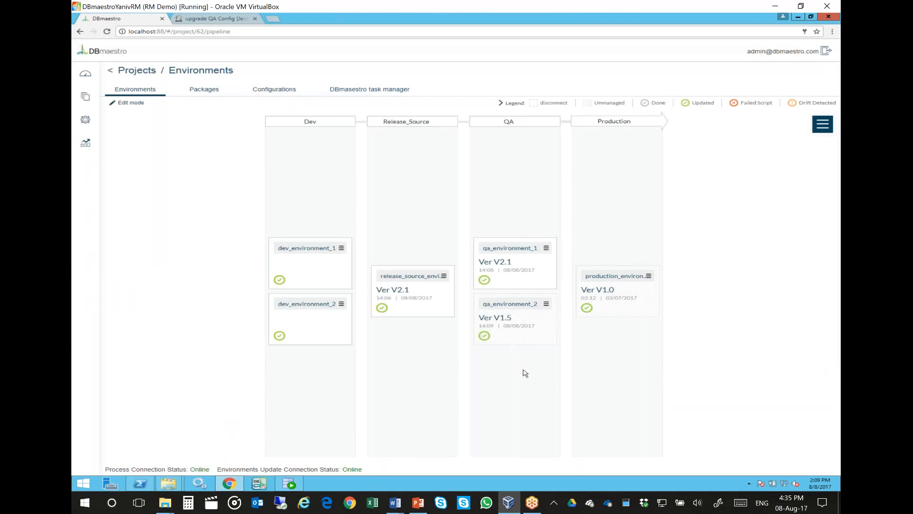
left_click(547, 304)
left_click(554, 308)
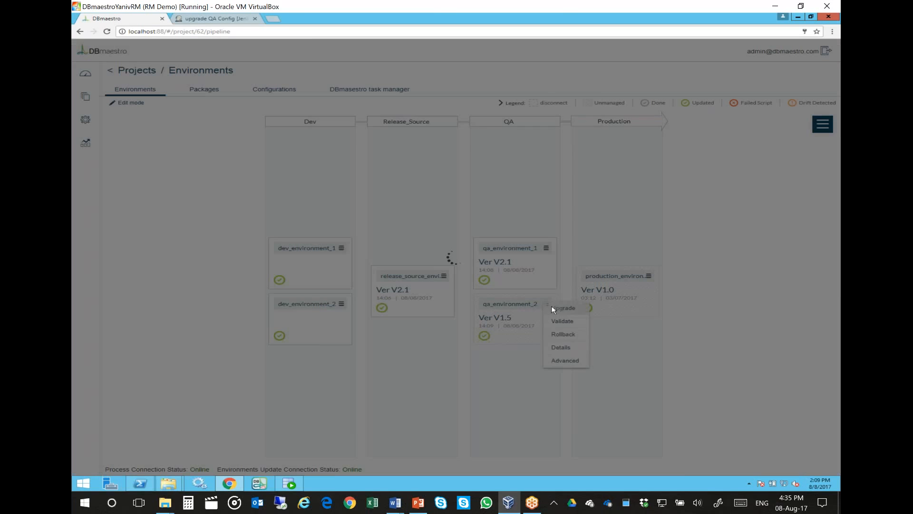
left_click(431, 122)
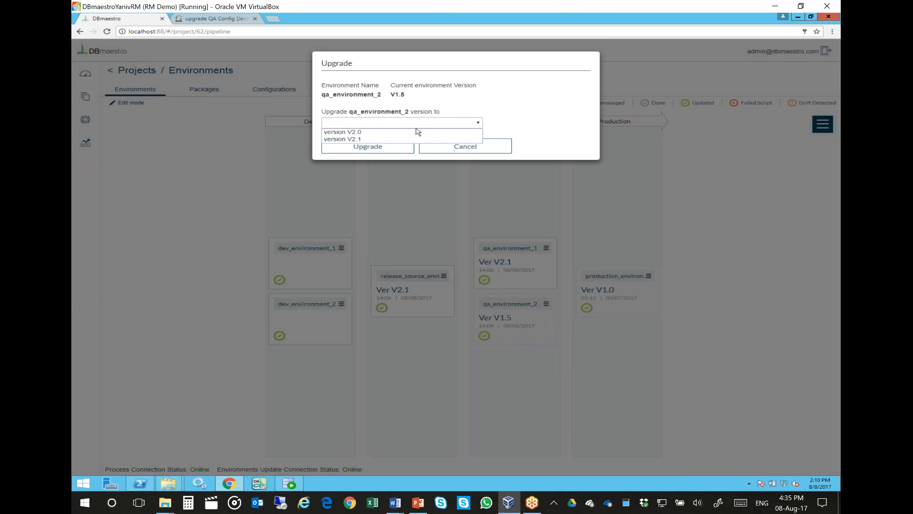
left_click(413, 139)
left_click(379, 149)
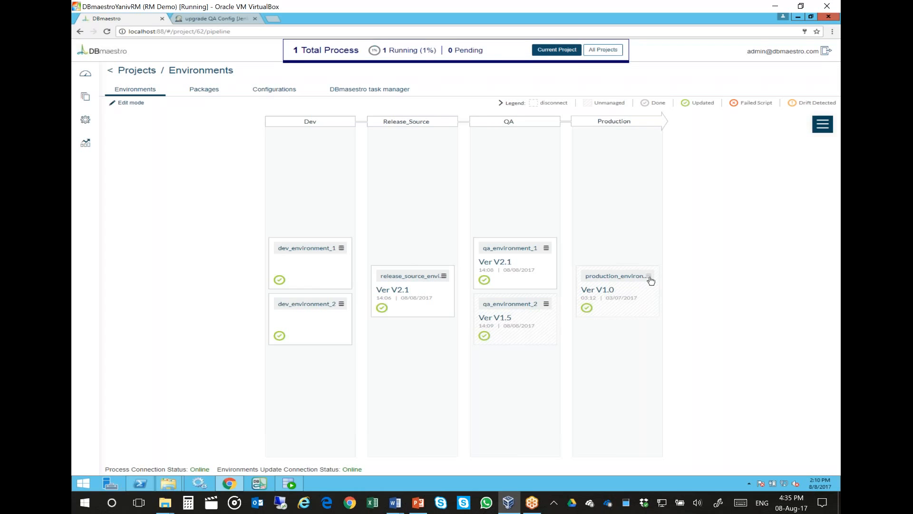
Try to upgrade production_environment_1 to version V2.1.
left_click(649, 277)
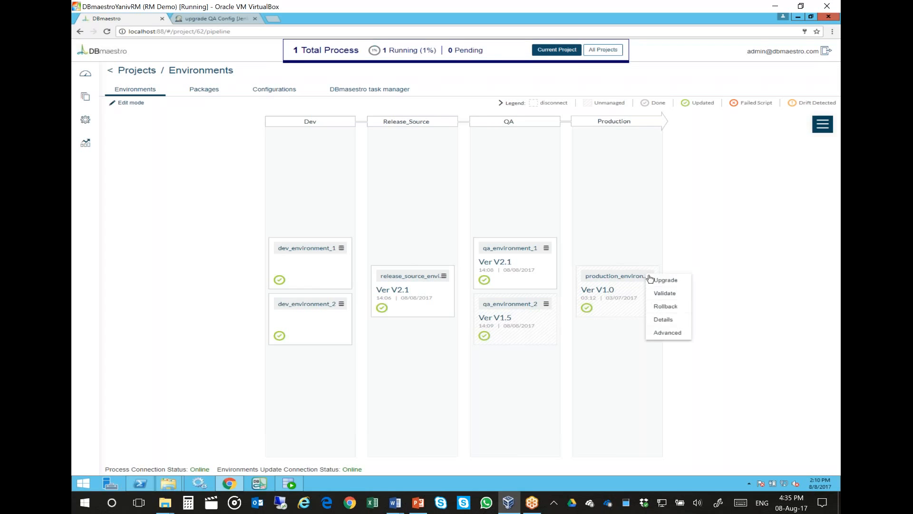
left_click(664, 280)
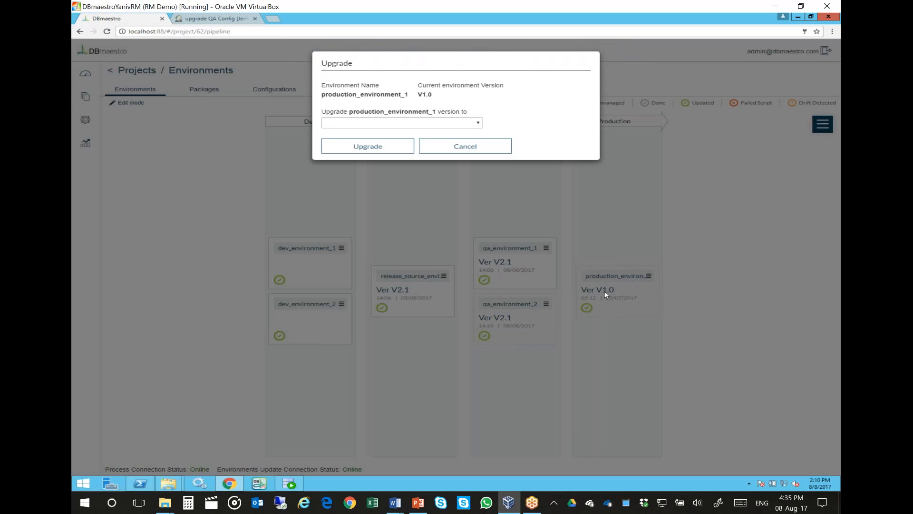
left_click(478, 125)
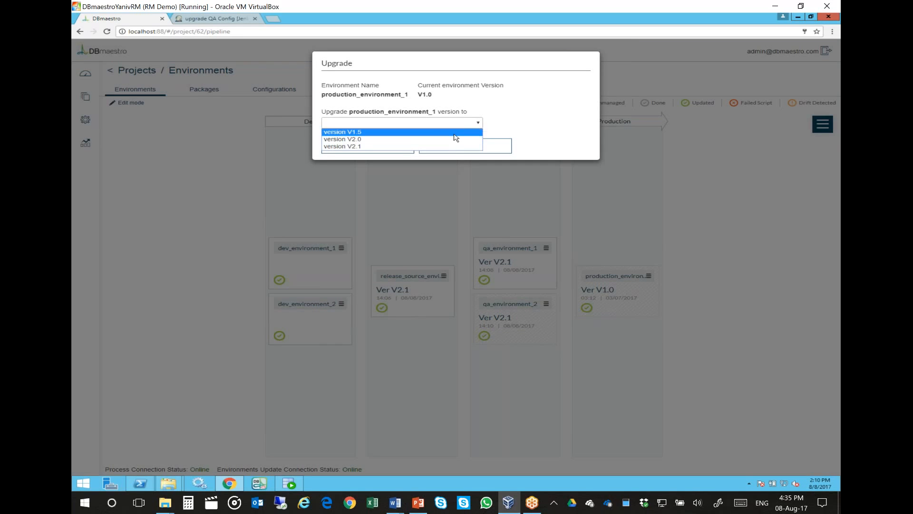
left_click(382, 148)
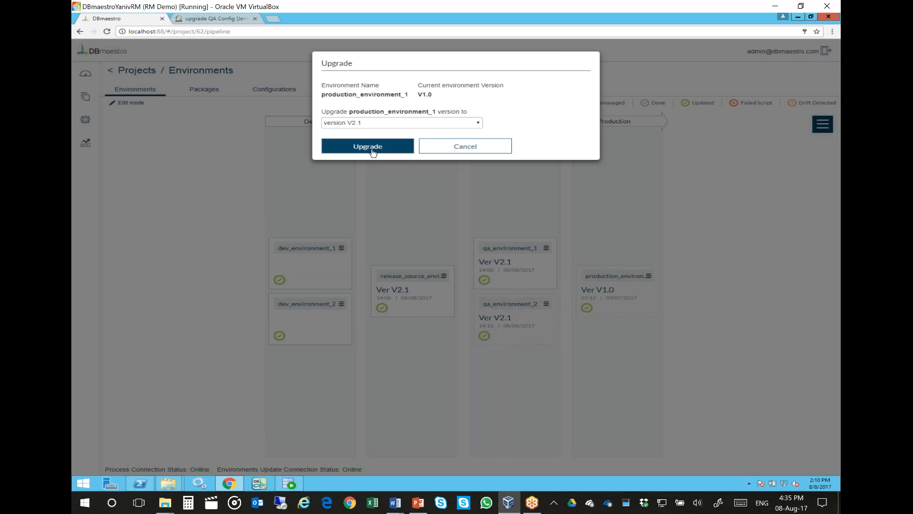
left_click(373, 151)
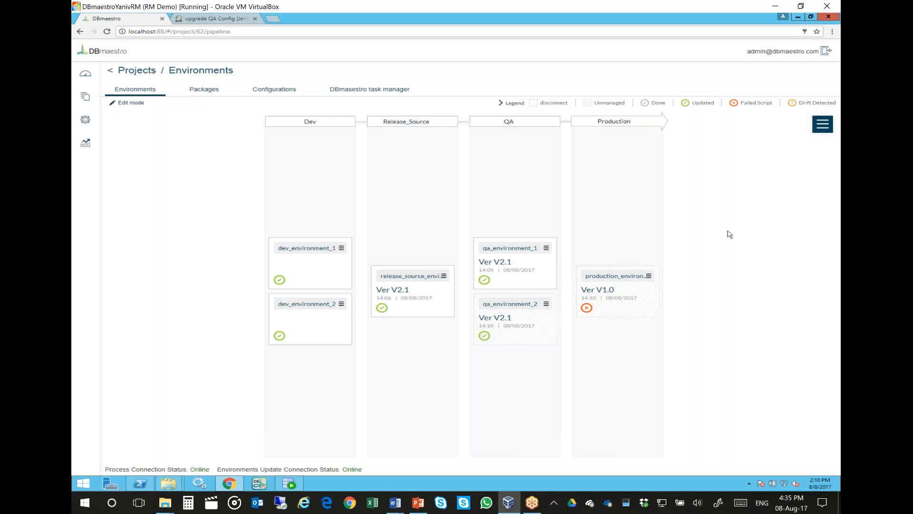
Examine the action log of the latest production_environment_1 deployment for its policy error, and close the activity views.
left_click(824, 125)
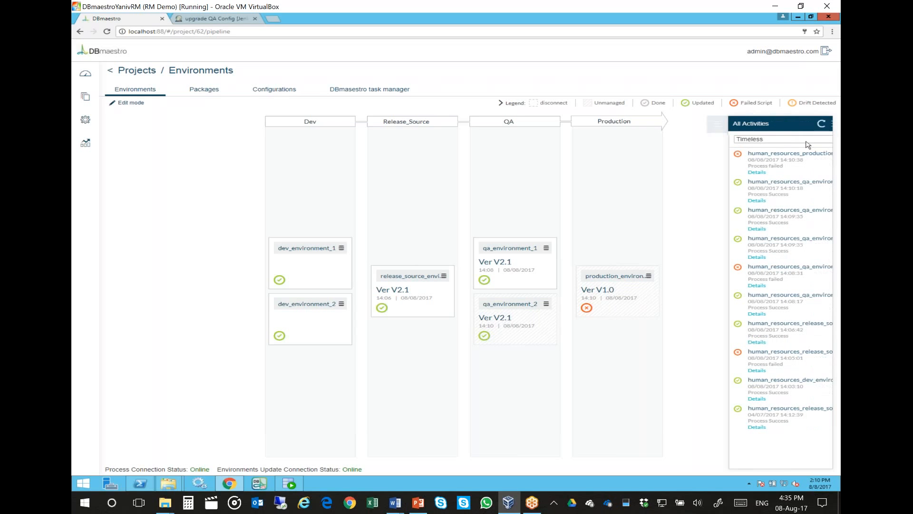
left_click(745, 172)
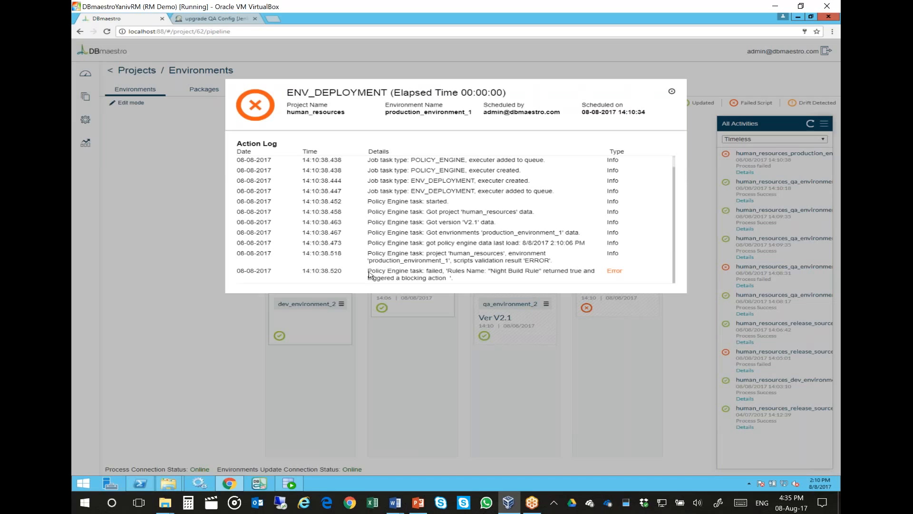
left_click_drag(369, 273, 474, 280)
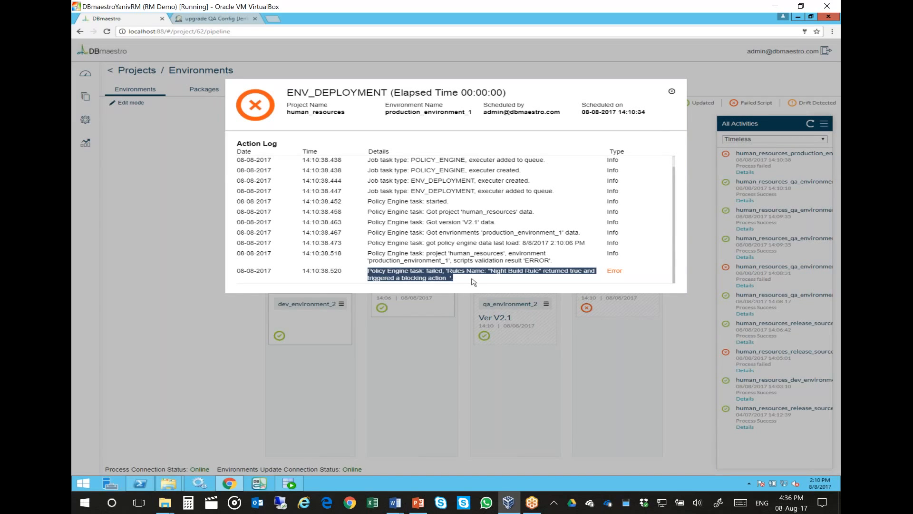
left_click(473, 281)
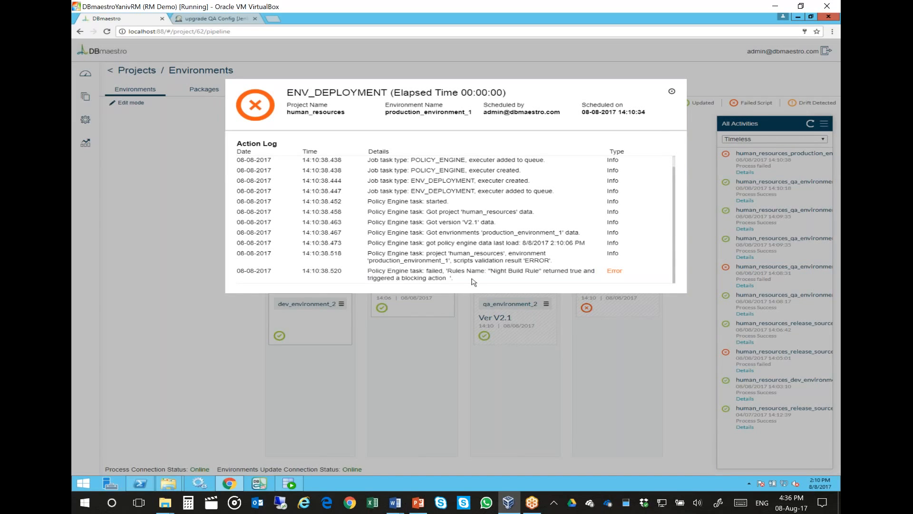
left_click(466, 311)
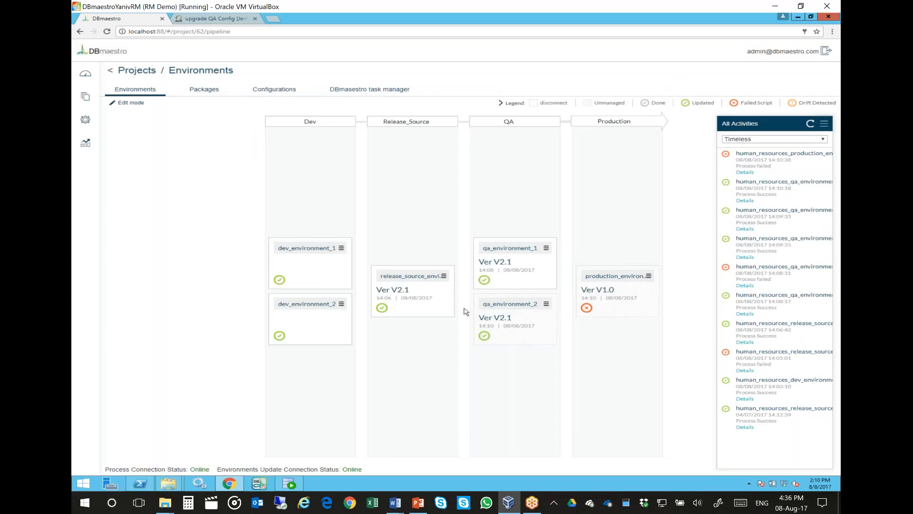
left_click(826, 128)
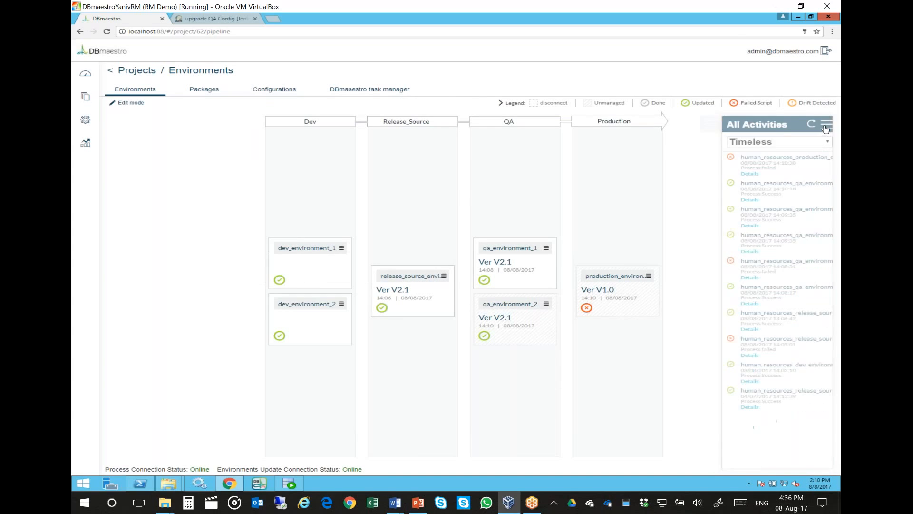
Set the virtual machine's system clock to August 9, 2017 at about 1:11 AM.
left_click(814, 482)
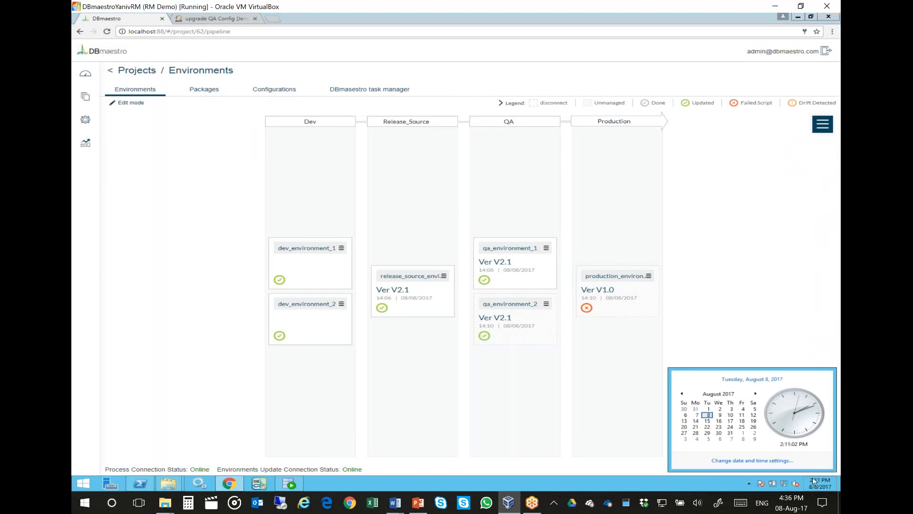
left_click(777, 462)
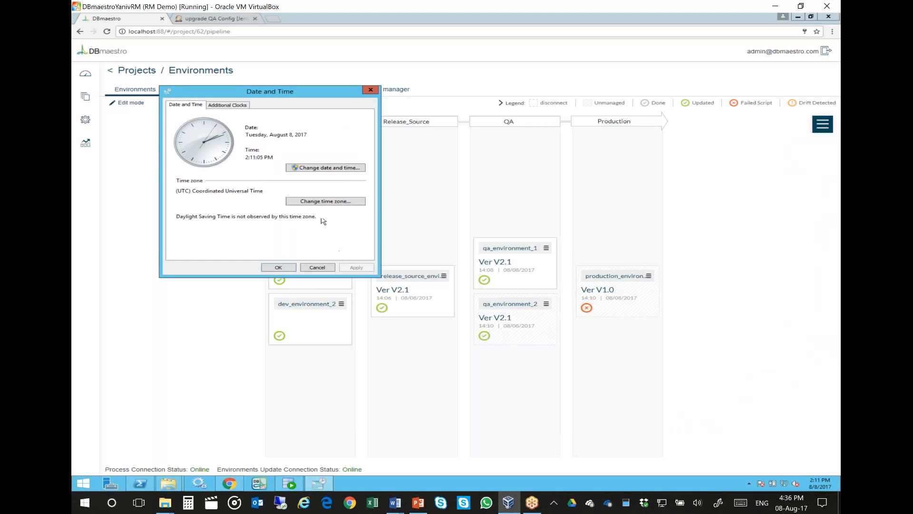
left_click(323, 169)
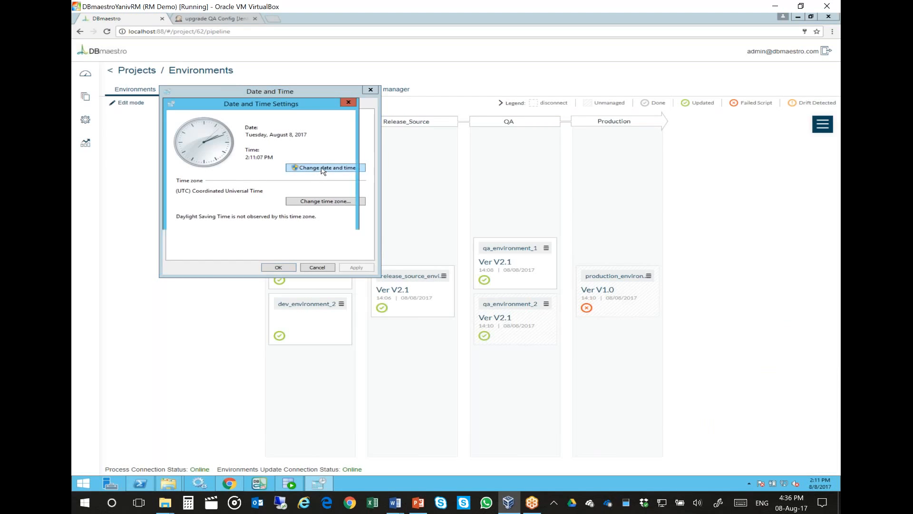
left_click(217, 166)
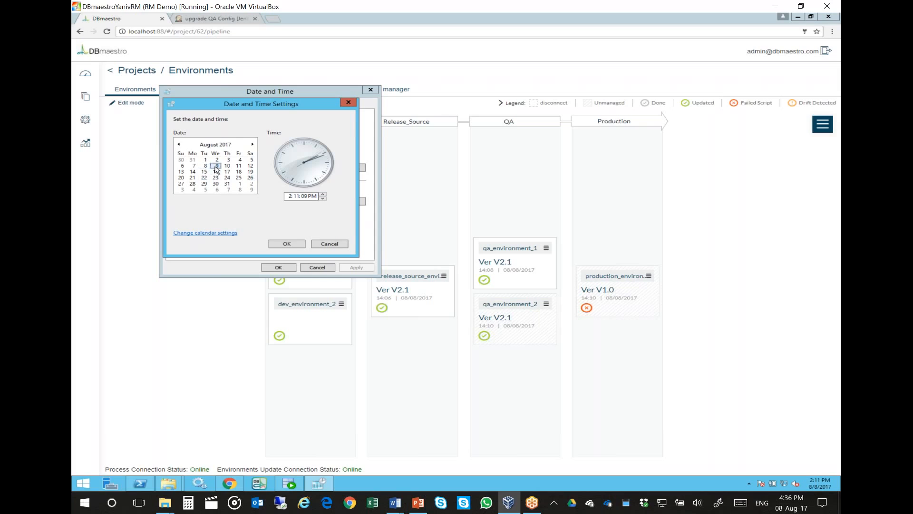
left_click(291, 197)
left_click(323, 199)
left_click(313, 196)
left_click(324, 199)
left_click(287, 243)
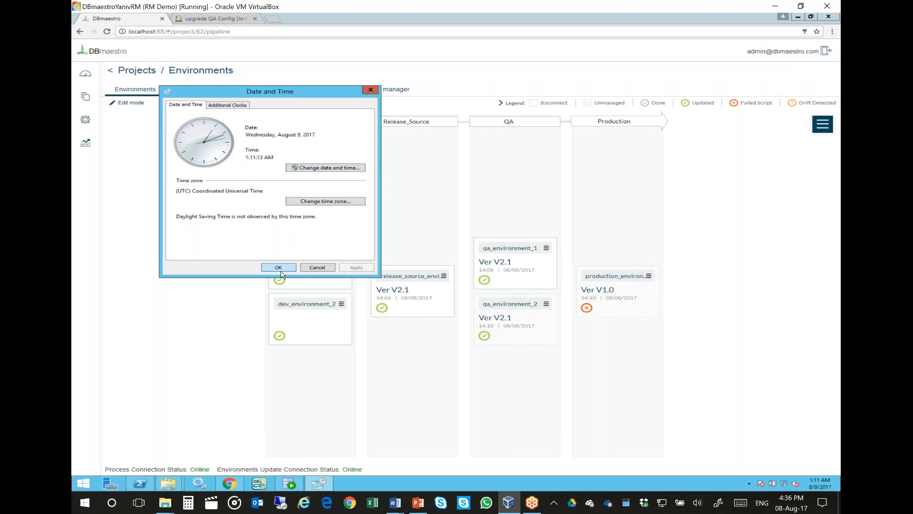
left_click(279, 268)
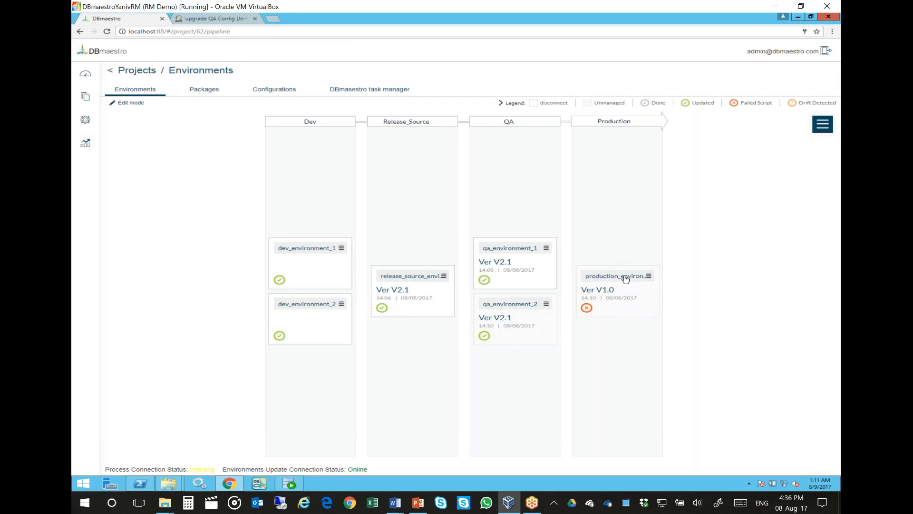
Log back in to DB Release Manager with the saved credentials and return to the project's environments pipeline.
double_click(650, 276)
left_click(631, 281)
left_click(629, 280)
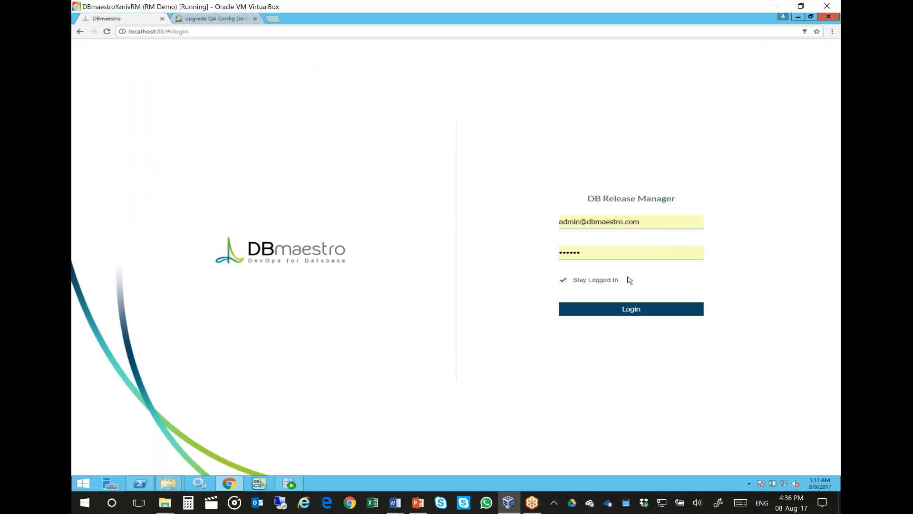
left_click(628, 312)
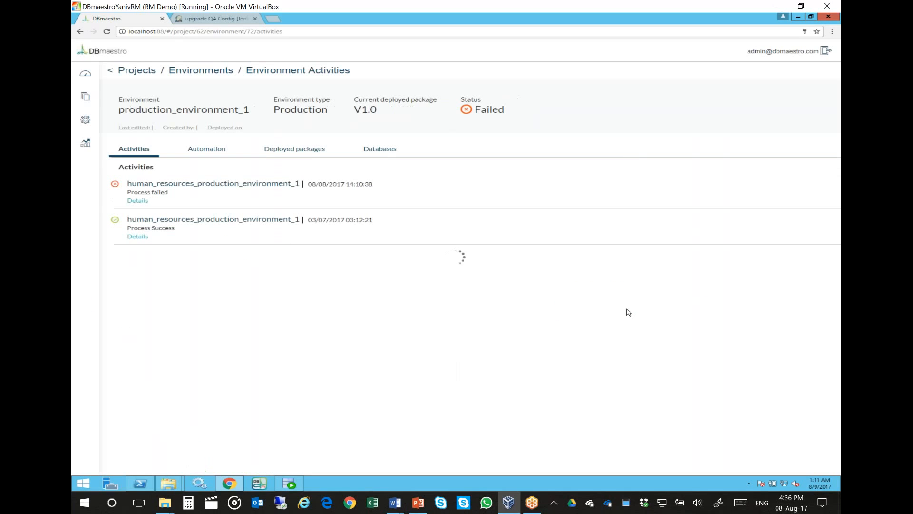
left_click(224, 72)
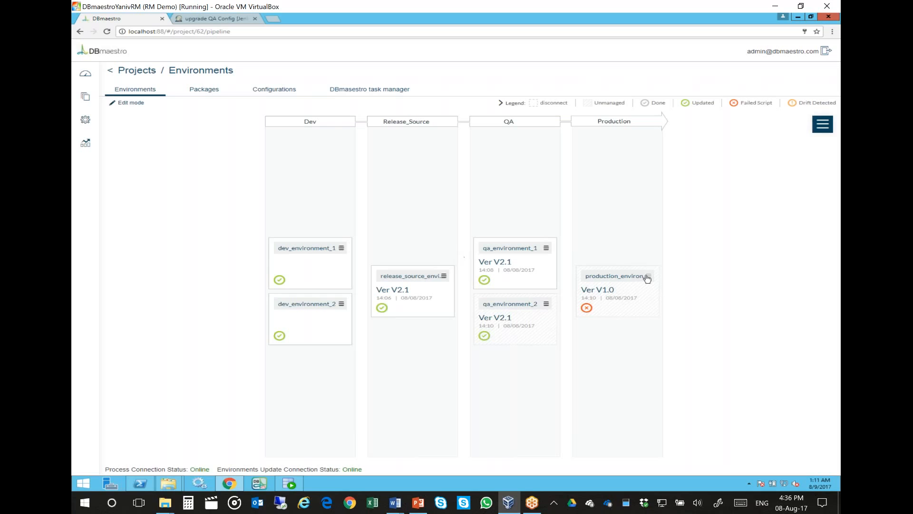
Upgrade production_environment_1 to version V2.1 under the new system time.
left_click(648, 279)
left_click(648, 280)
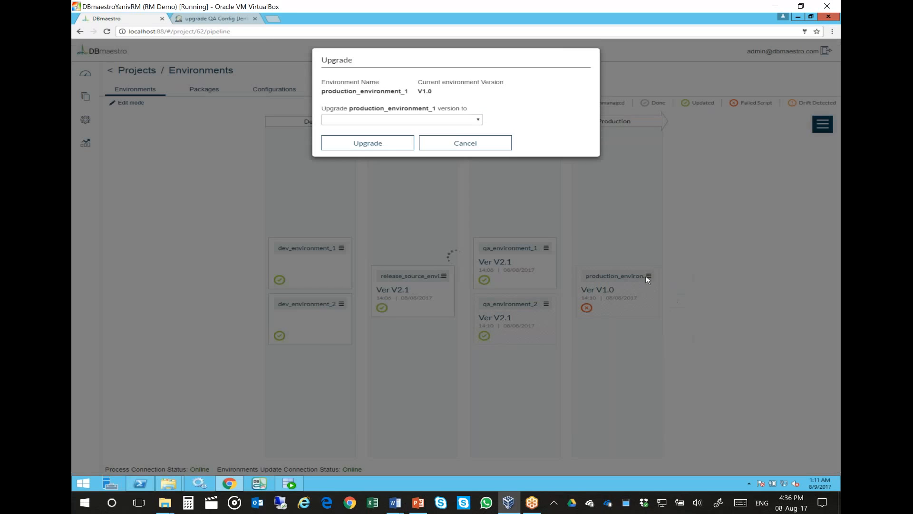
left_click(473, 122)
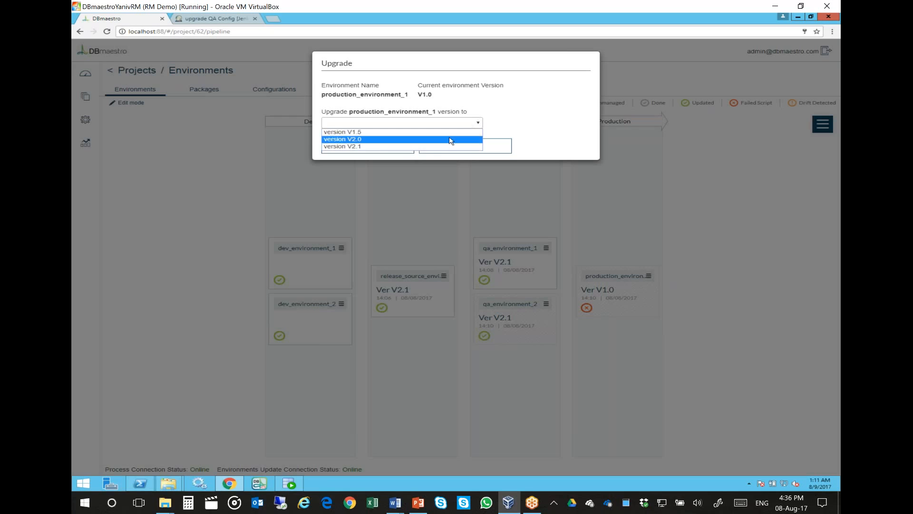
left_click(432, 147)
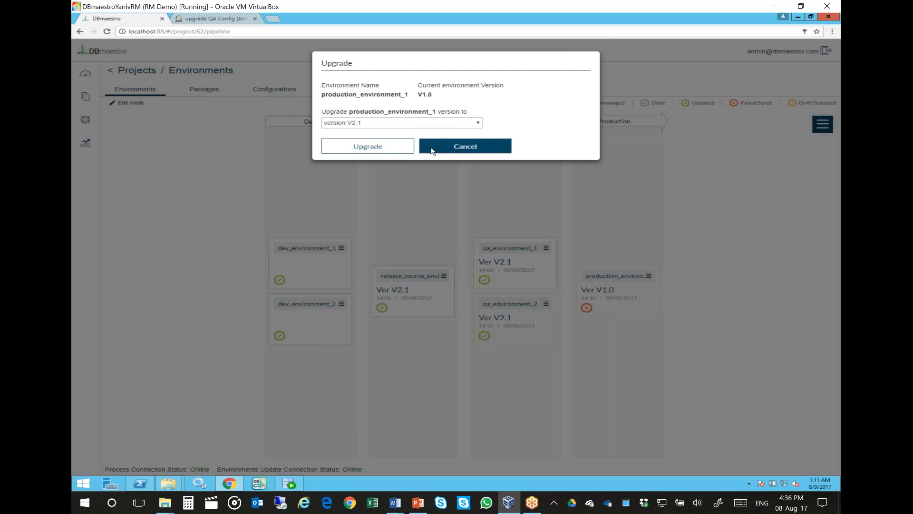
left_click(379, 151)
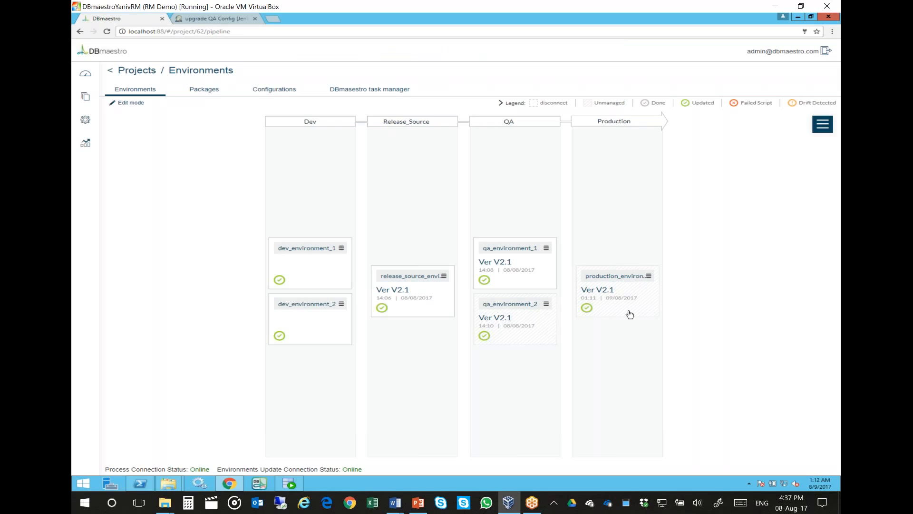
left_click(648, 277)
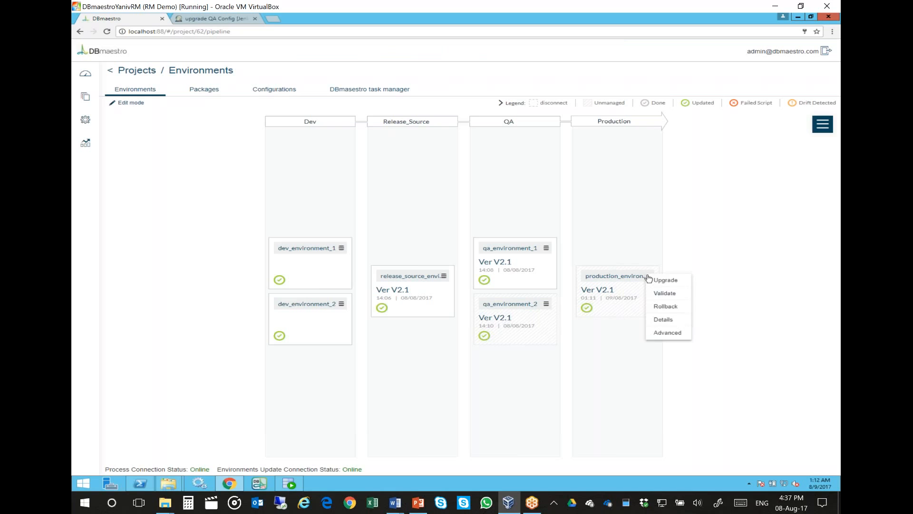
left_click(663, 306)
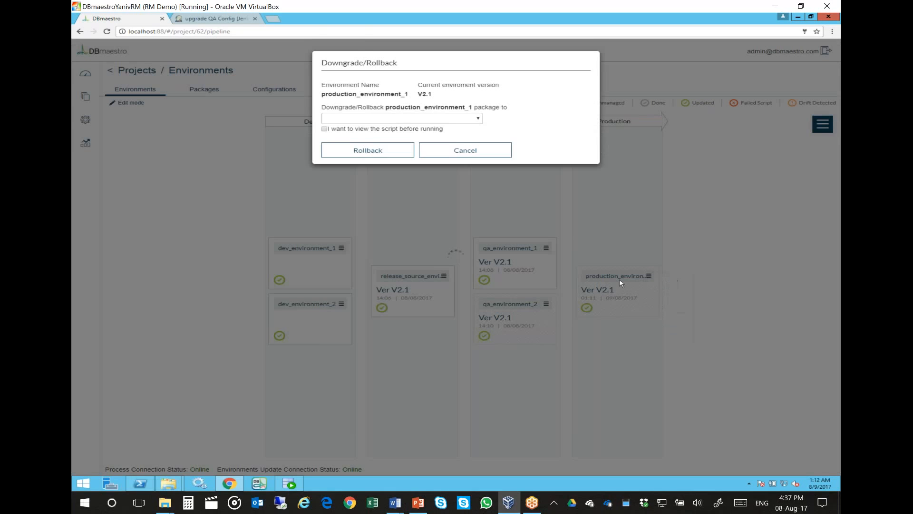
left_click(445, 122)
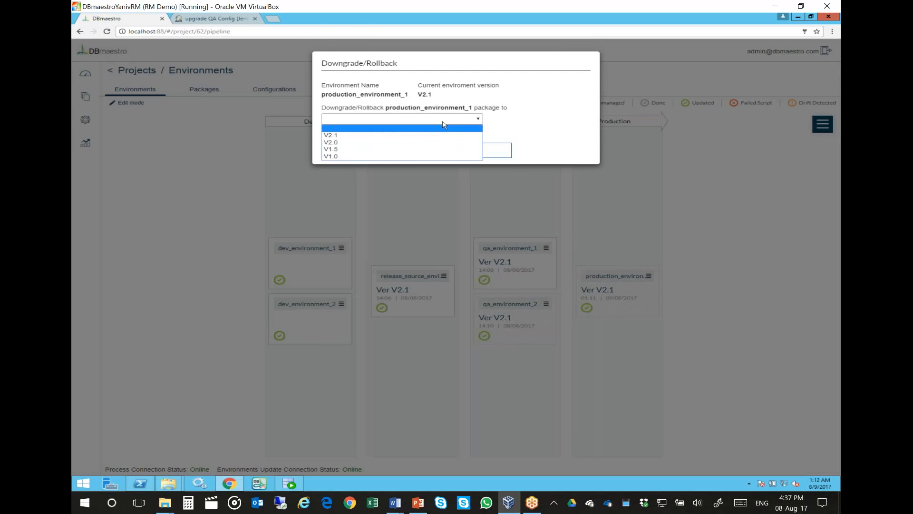
left_click(399, 144)
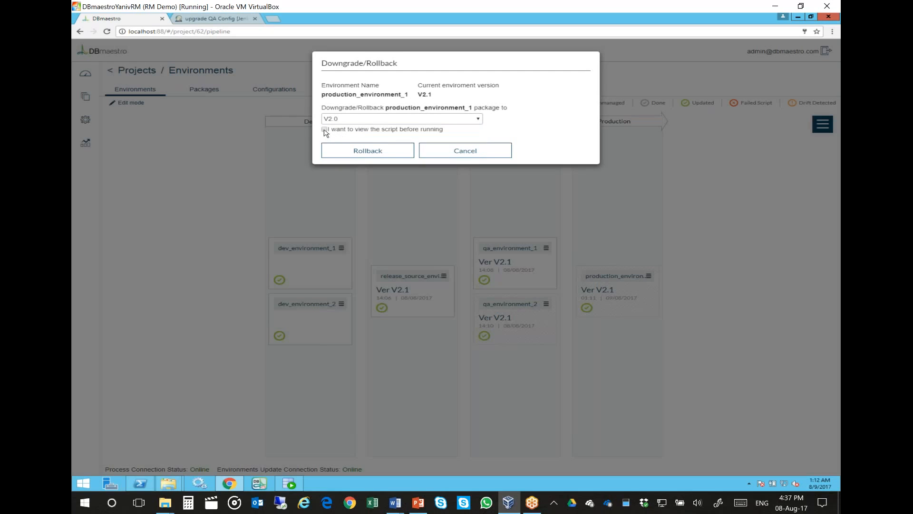
left_click(452, 151)
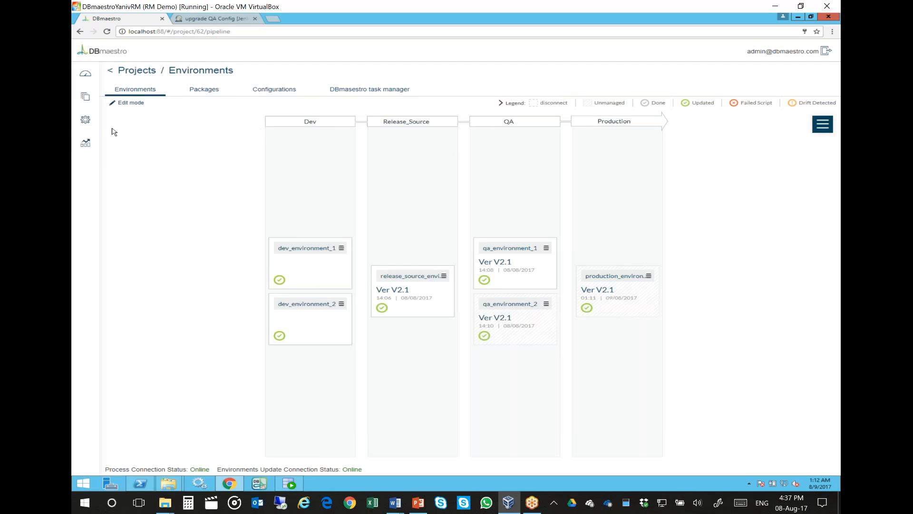
Run the Audit details report for instance win-lstqds1lkrm with all schemas in the current month, and review all its columns.
mouse_move(85, 143)
left_click(121, 163)
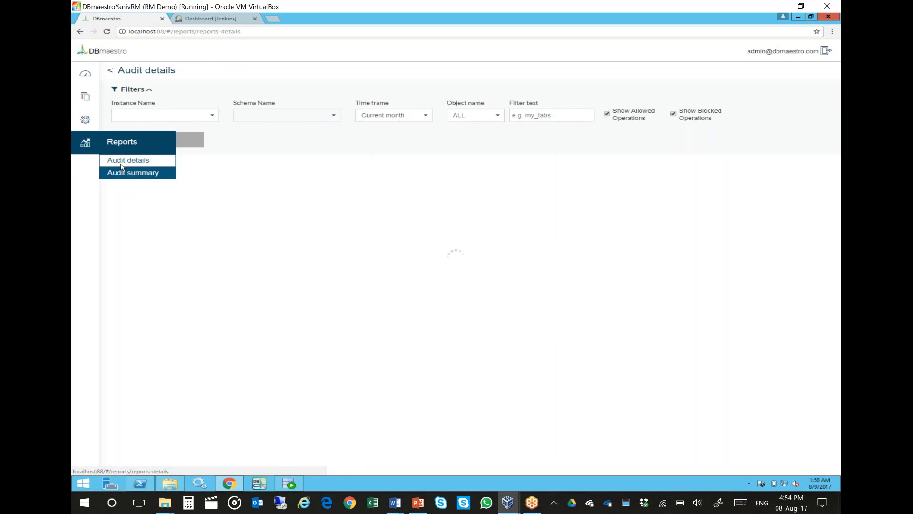
left_click(175, 116)
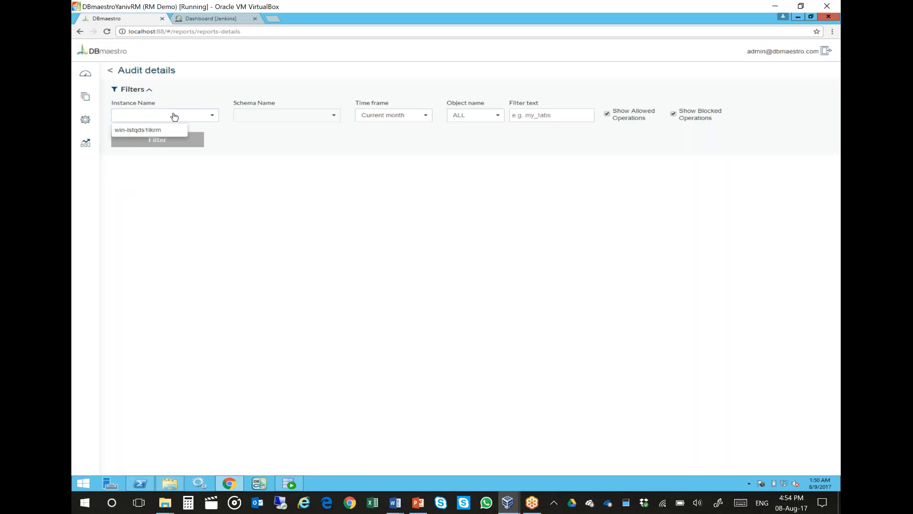
left_click(165, 127)
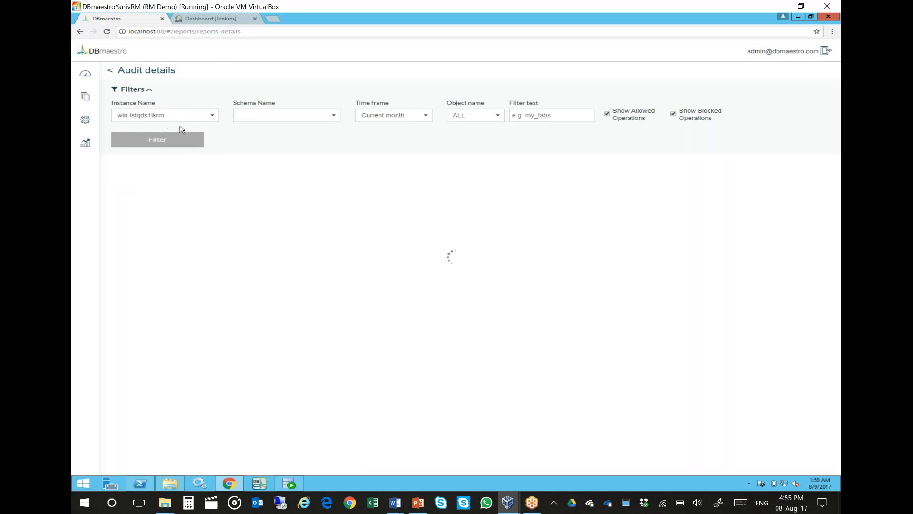
left_click(255, 120)
left_click(252, 132)
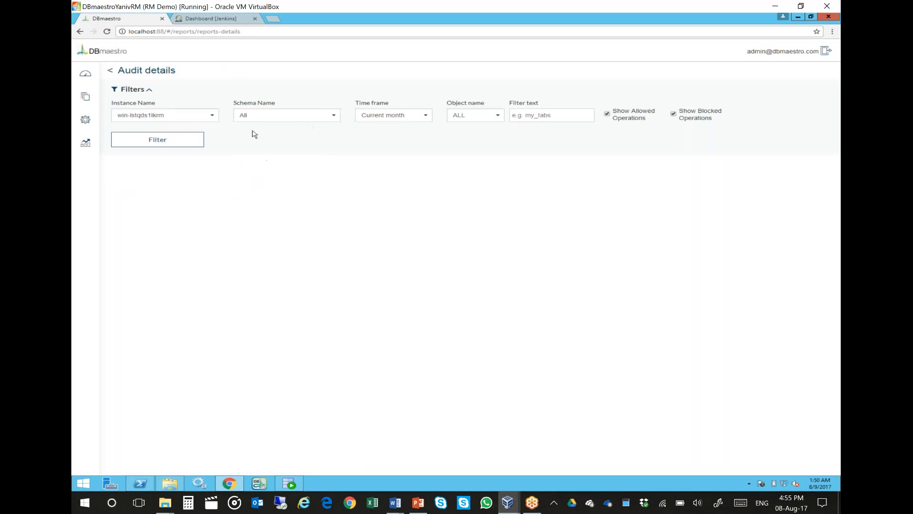
left_click(172, 146)
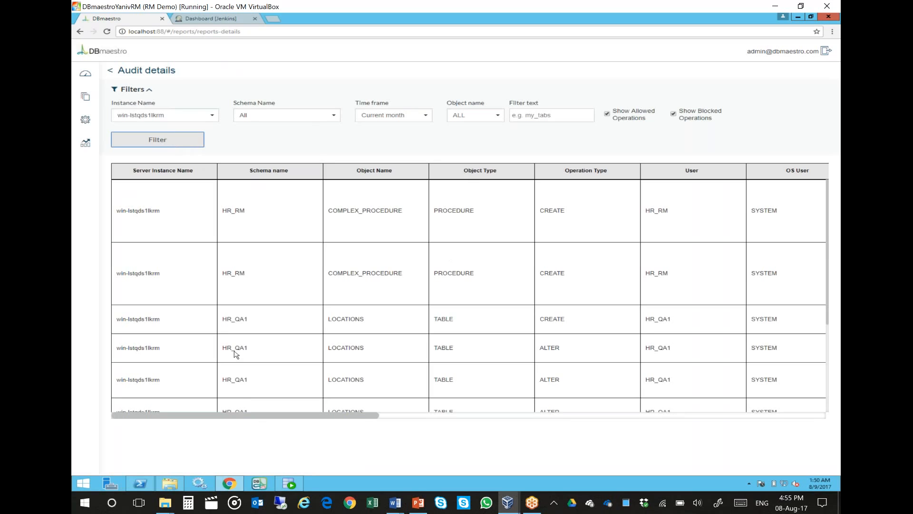
left_click_drag(244, 417, 741, 410)
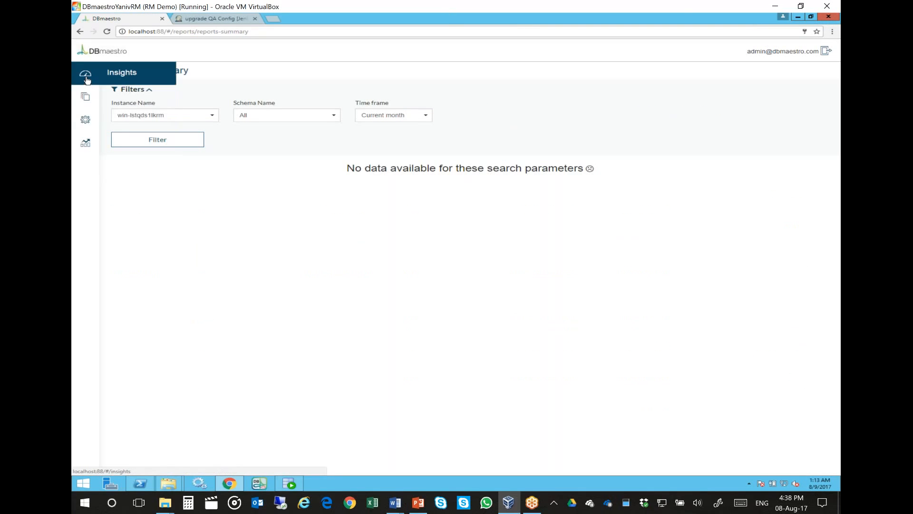
Open the Insights dashboard and review the low, high and medium severity activities in turn.
left_click(86, 79)
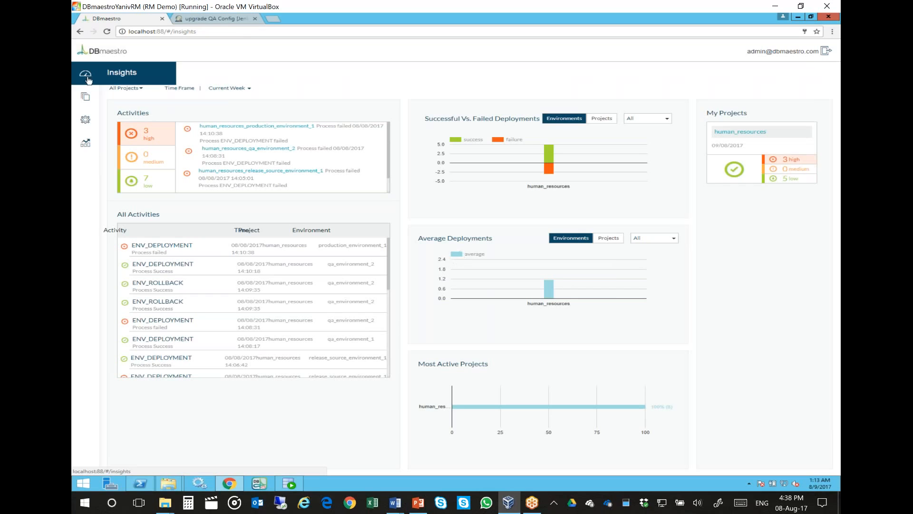
left_click(149, 180)
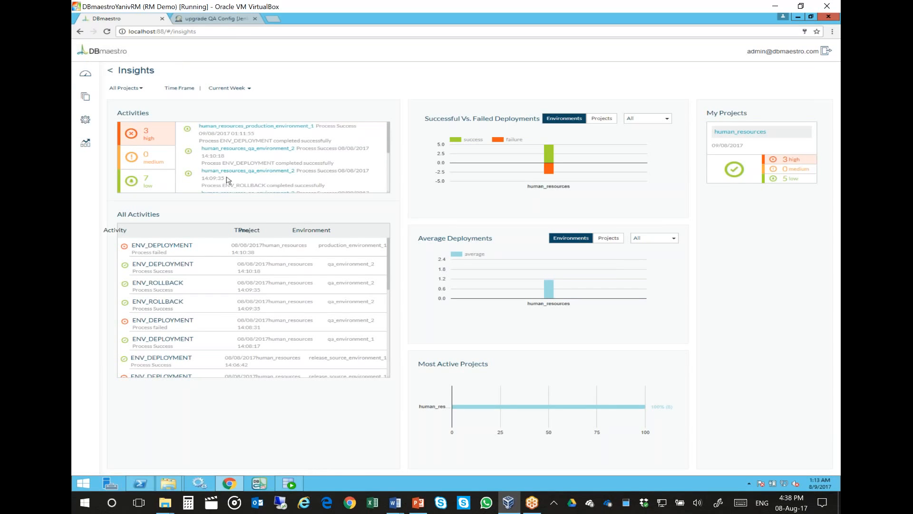
left_click(145, 137)
left_click(146, 163)
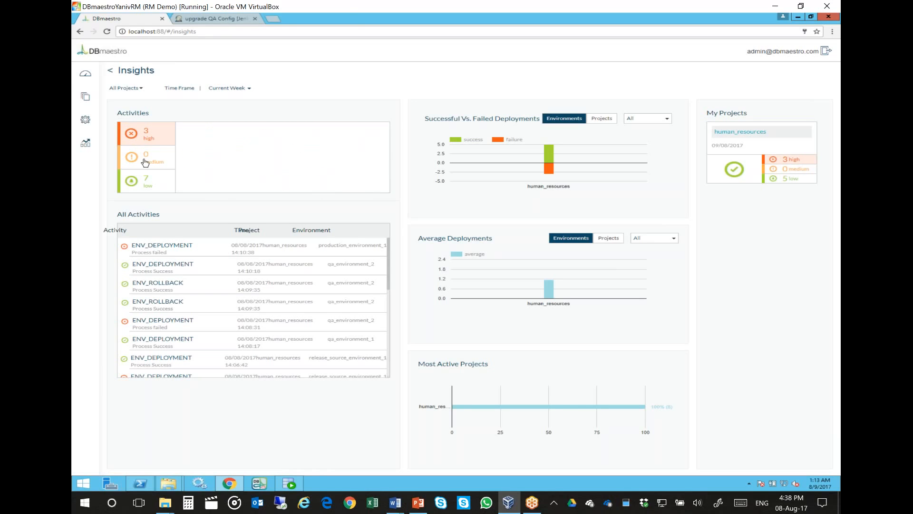